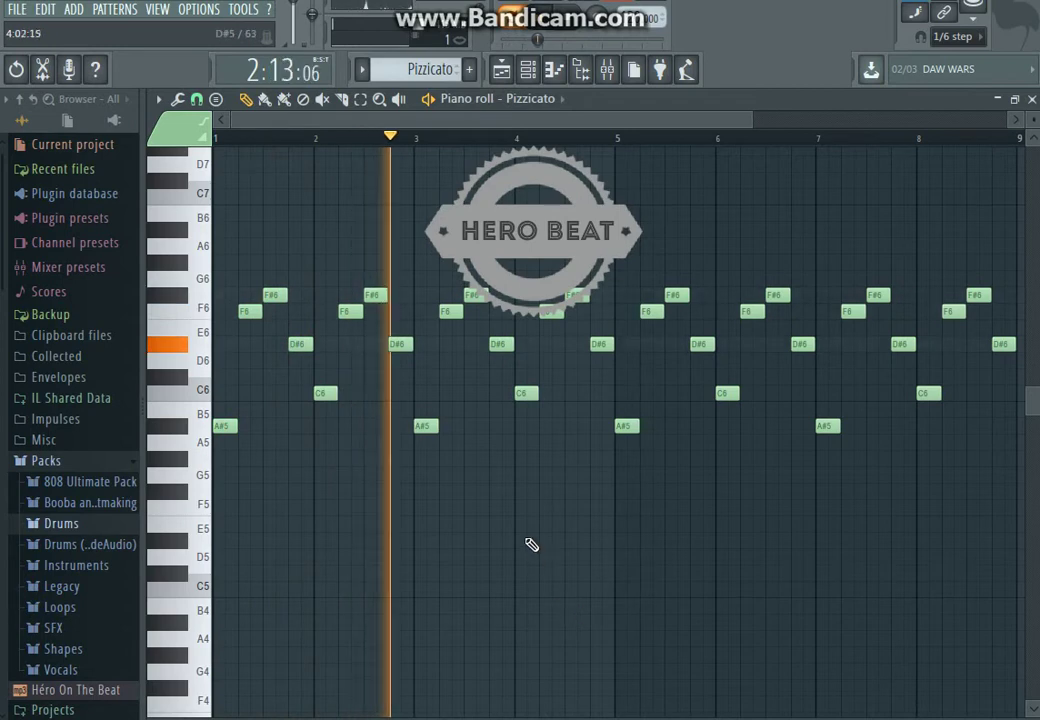
- Examine the full Pizzicato melody in the piano roll while the pattern plays
scroll(531, 544, "down", 2)
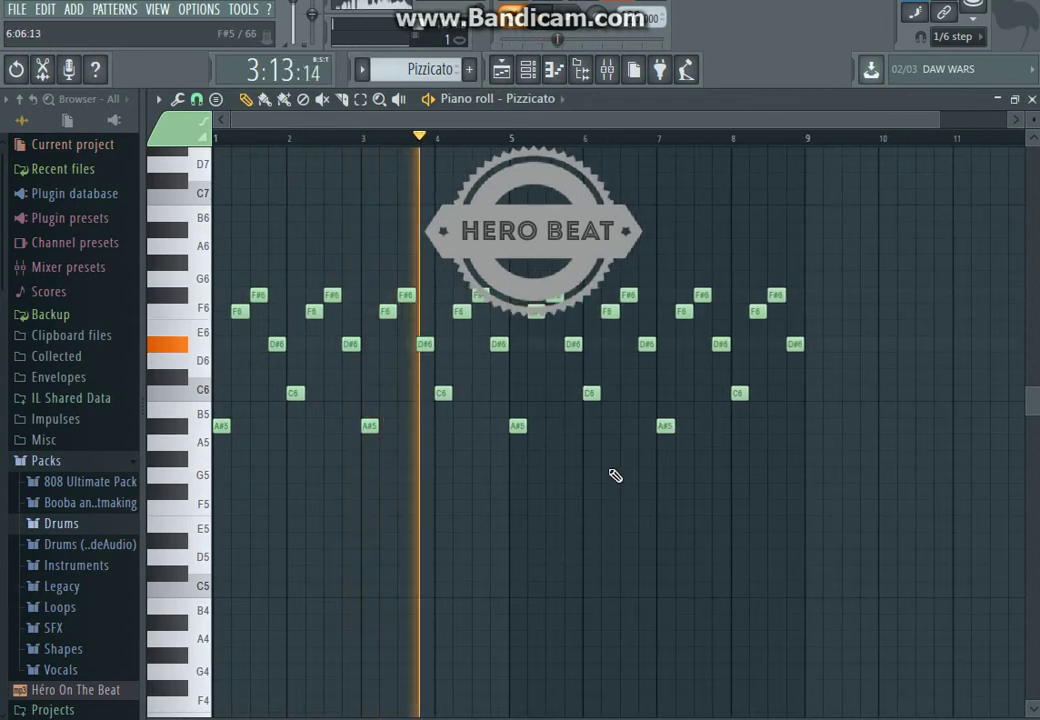
right_click(921, 313)
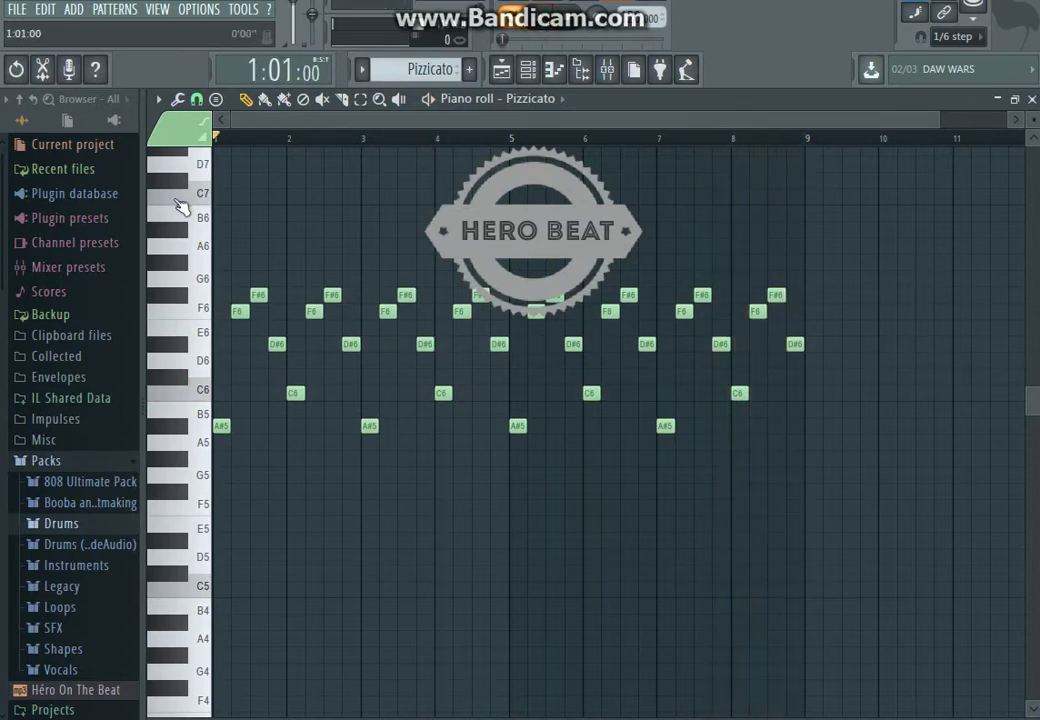
- Switch to the Open Hat 3 pattern, open its notes in the piano roll and review them during playback
left_click(364, 69)
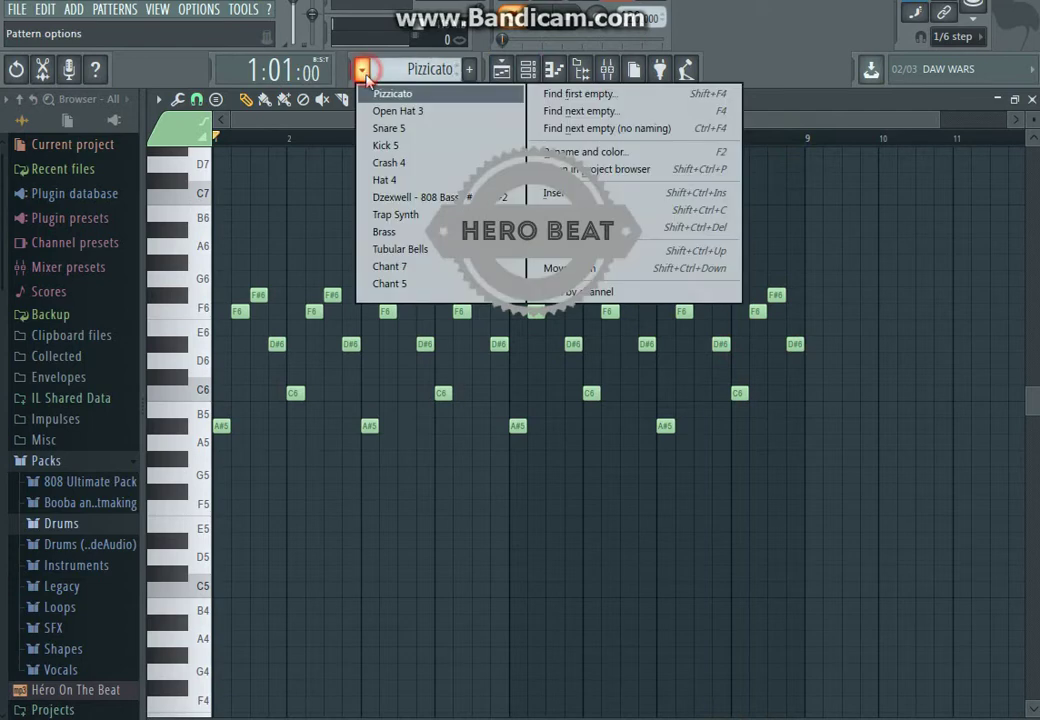
left_click(396, 111)
left_click(532, 74)
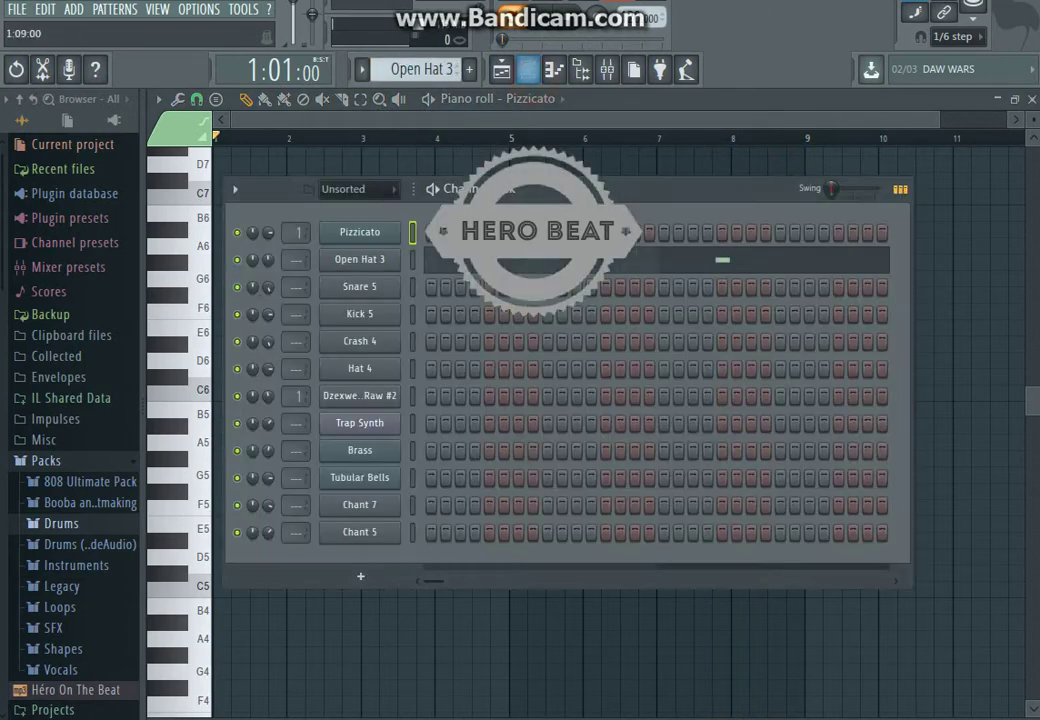
left_click(520, 263)
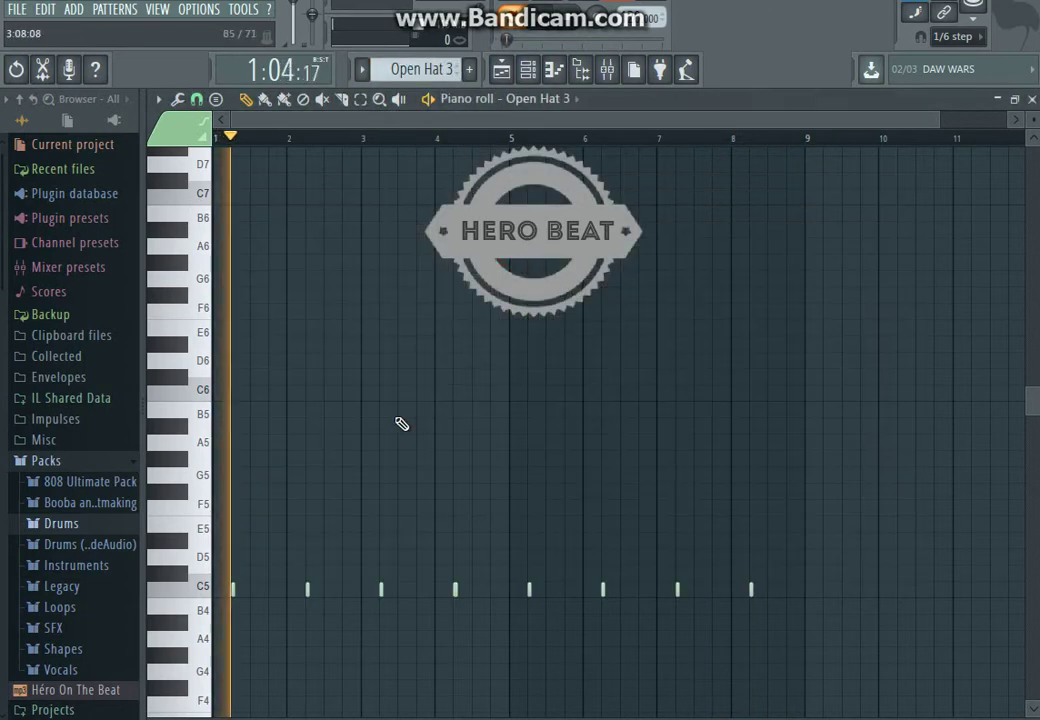
scroll(480, 482, "up", 4)
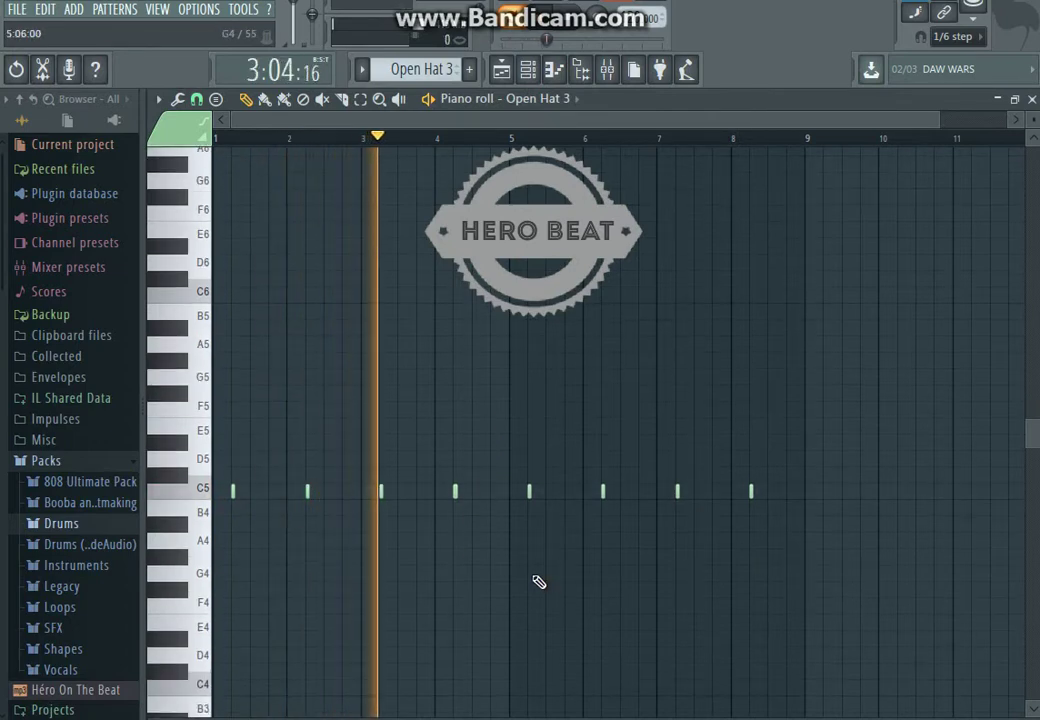
scroll(562, 594, "up", 2)
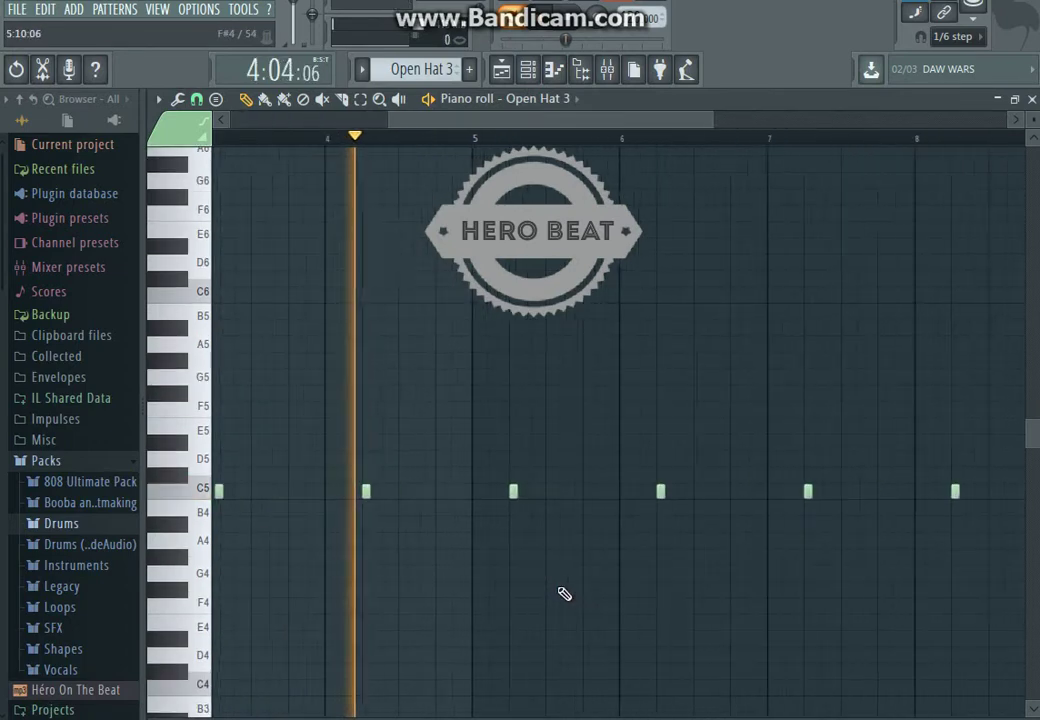
scroll(557, 636, "down", 2)
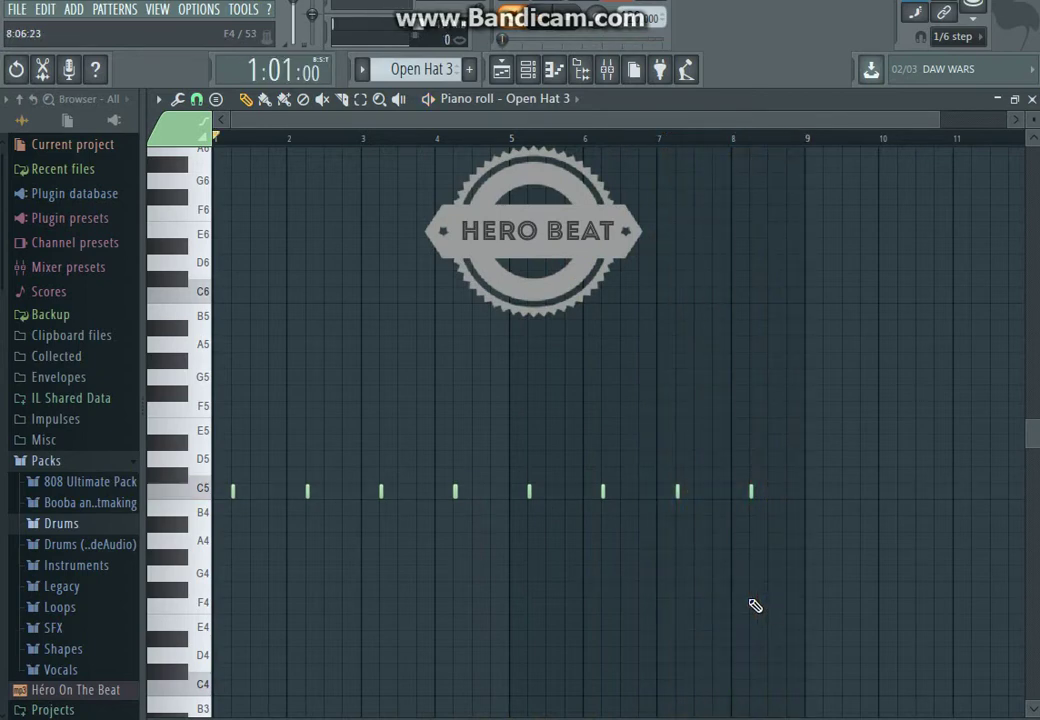
- Switch to the Snare 5 pattern, open its piano roll and follow the whole sequence during playback
left_click(528, 69)
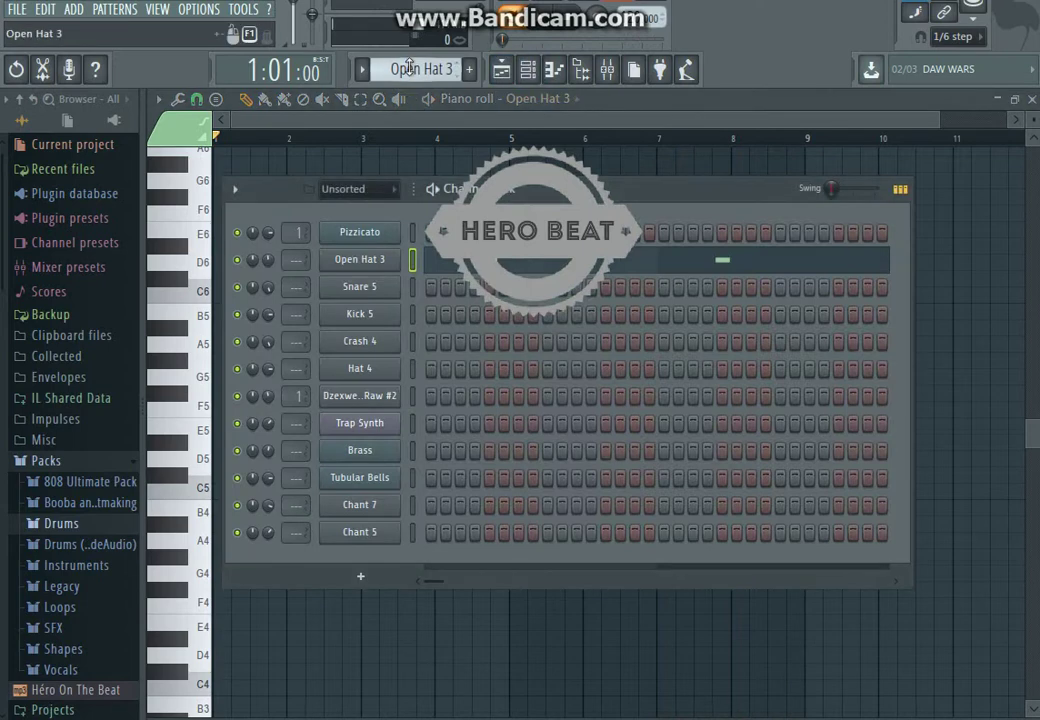
scroll(409, 66, "down", 1)
left_click(534, 298)
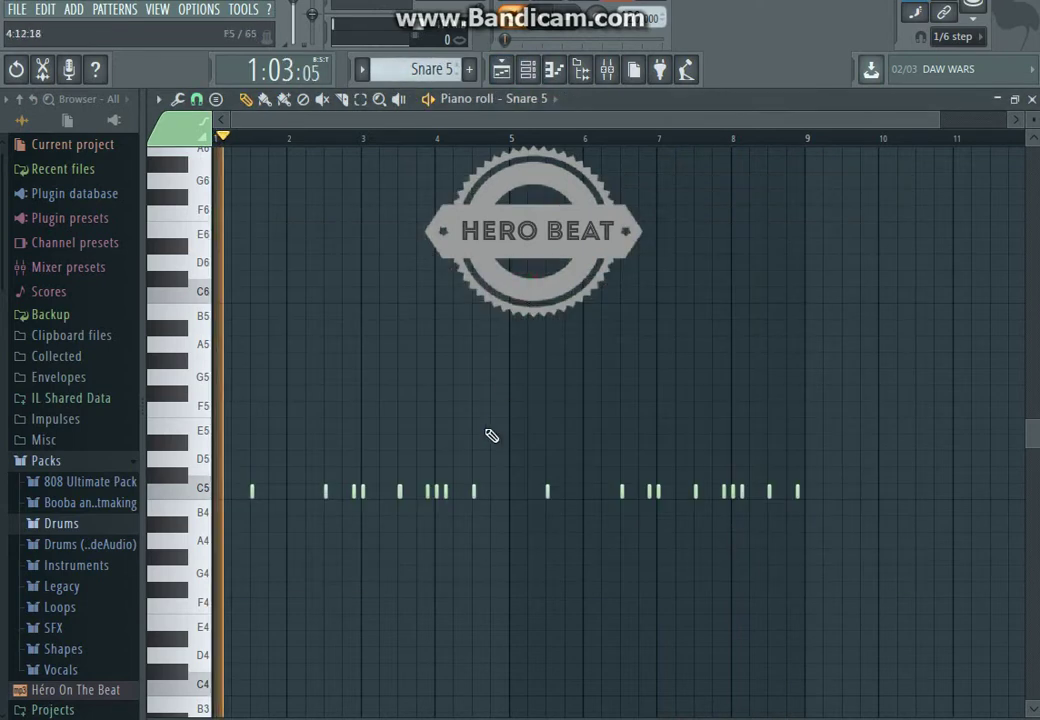
scroll(343, 594, "up", 4)
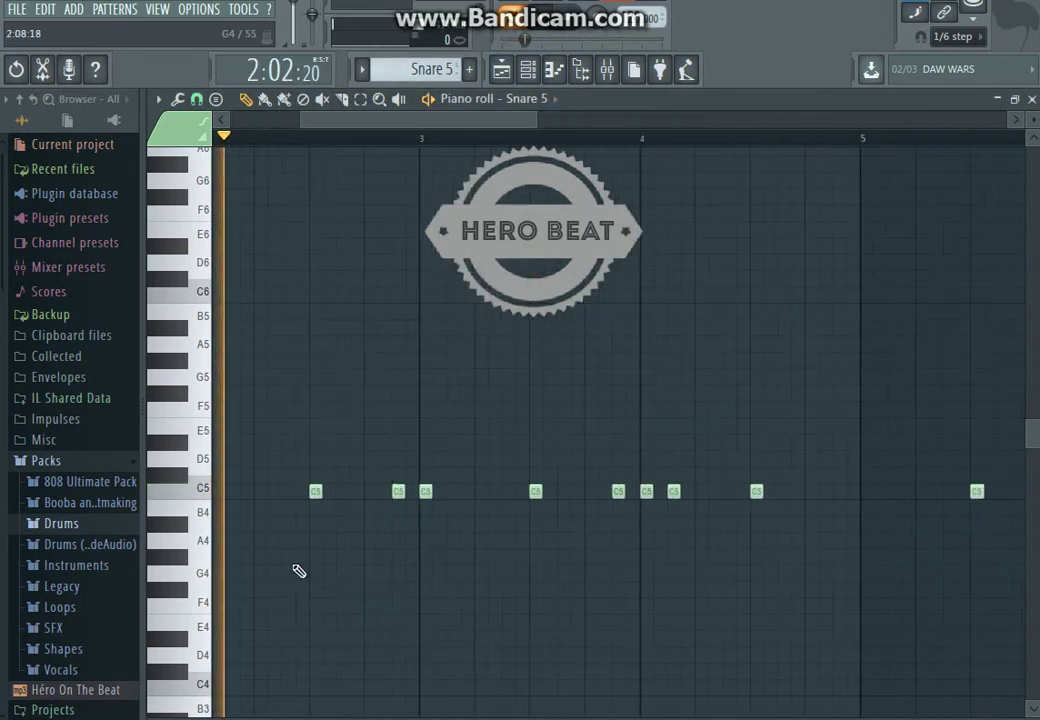
left_click_drag(436, 122, 785, 167)
left_click_drag(690, 121, 226, 147)
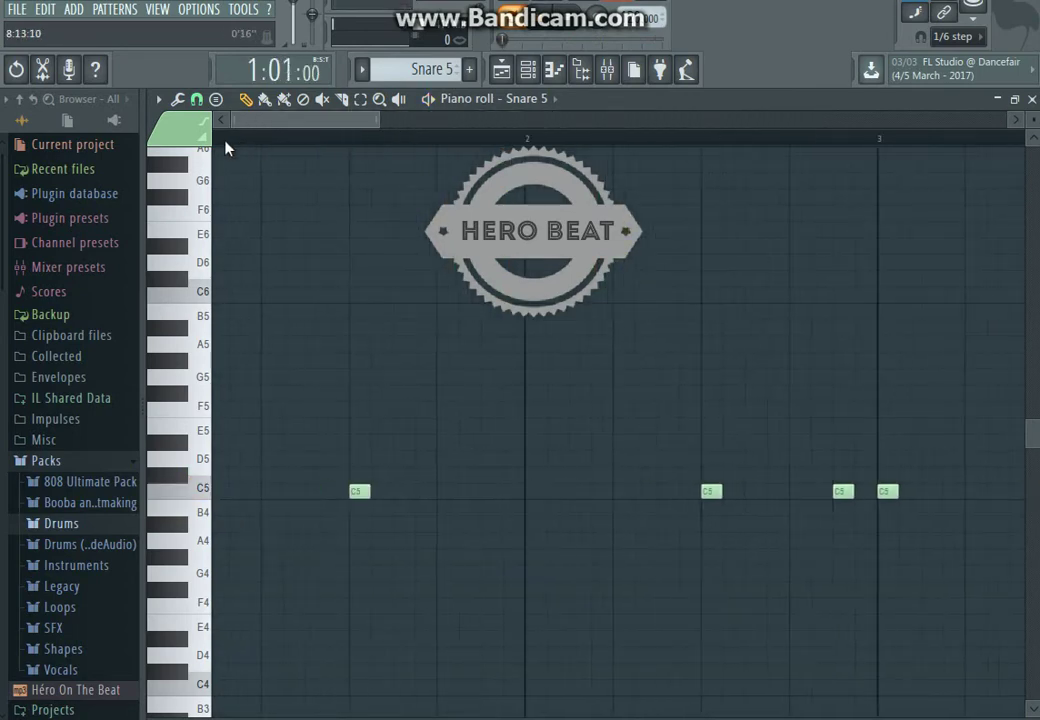
- Switch to the Kick 5 pattern and examine its notes through to the end in the piano roll
left_click(528, 72)
scroll(446, 64, "down", 1)
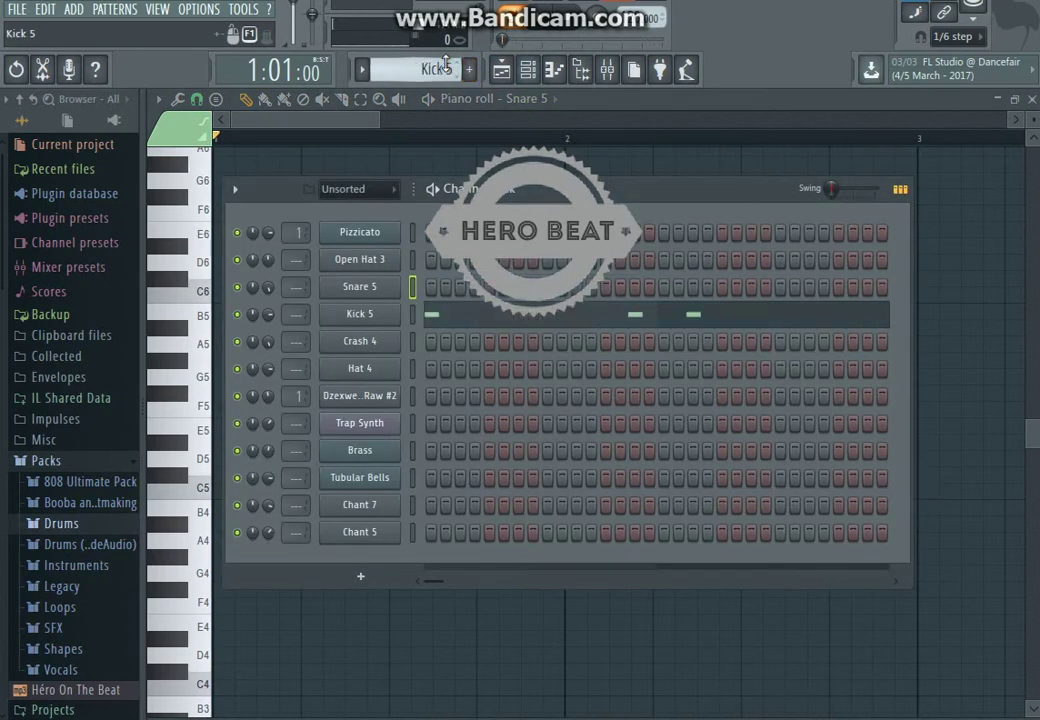
left_click(449, 321)
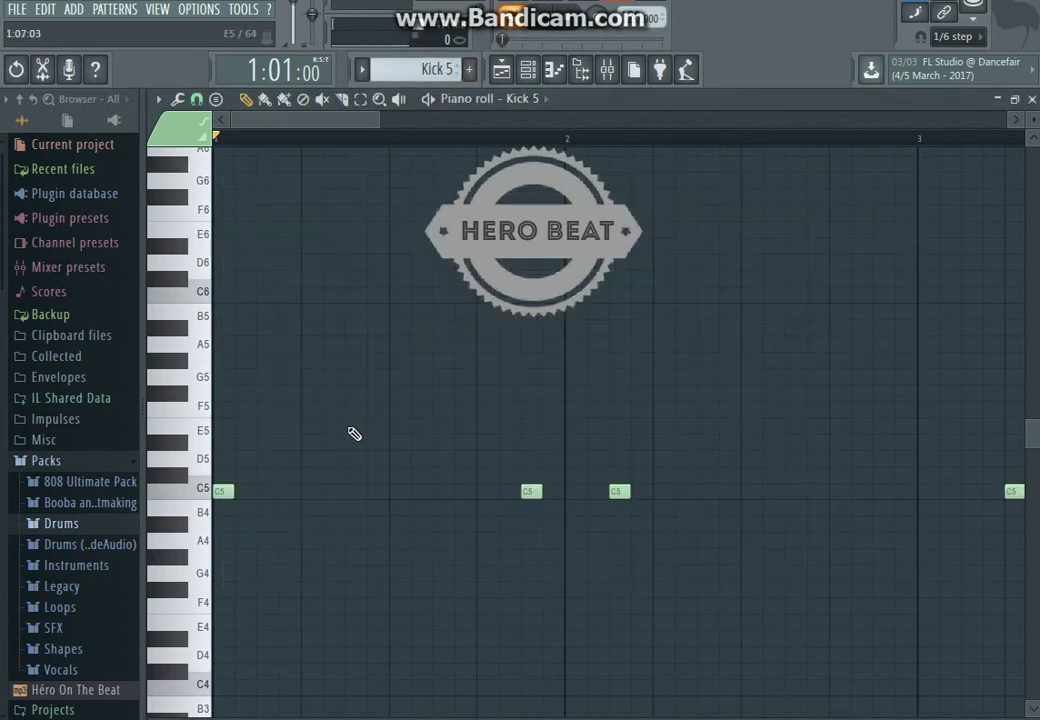
left_click_drag(325, 121, 755, 137)
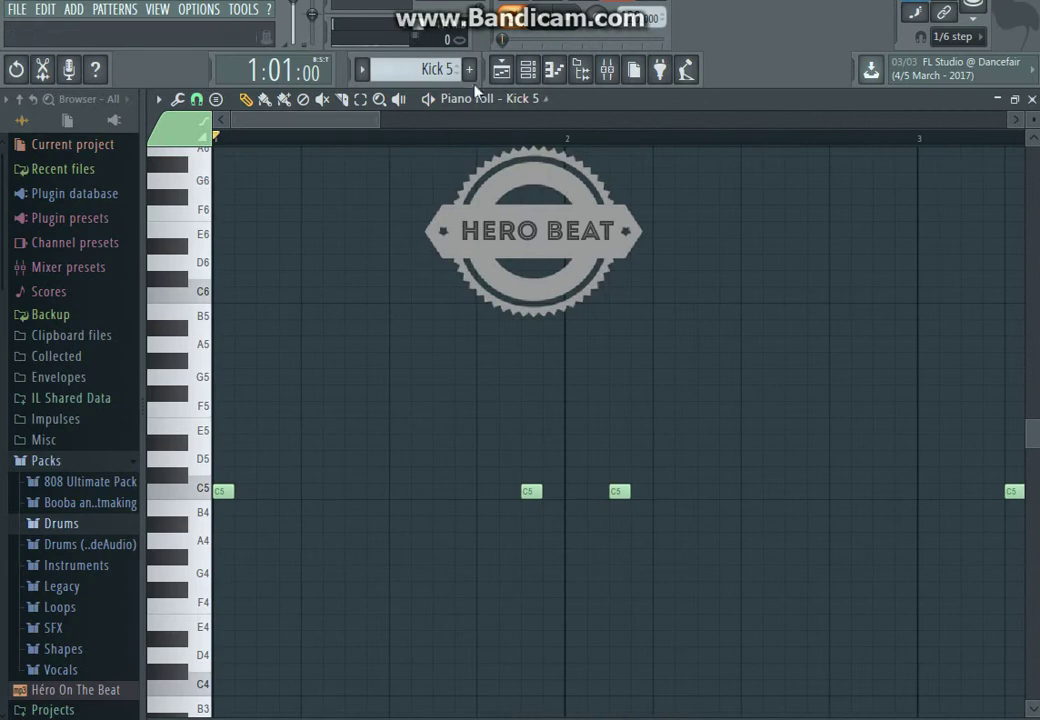
- Open the Crash 4 pattern's piano roll and play the pattern briefly
key("F6")
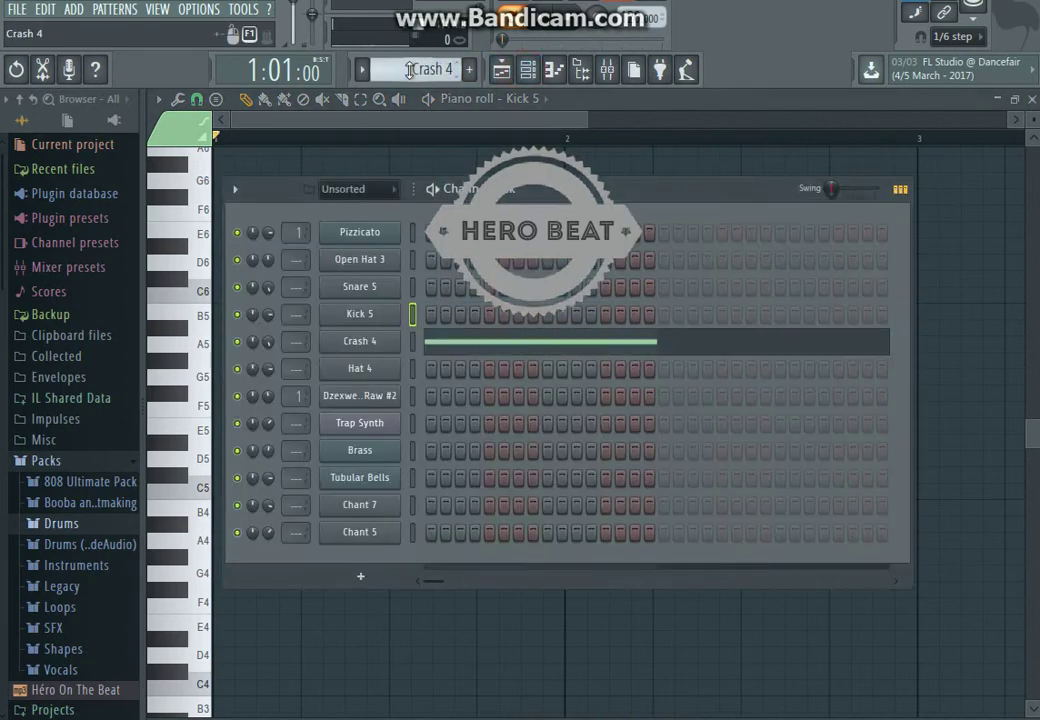
left_click(515, 348)
key("space")
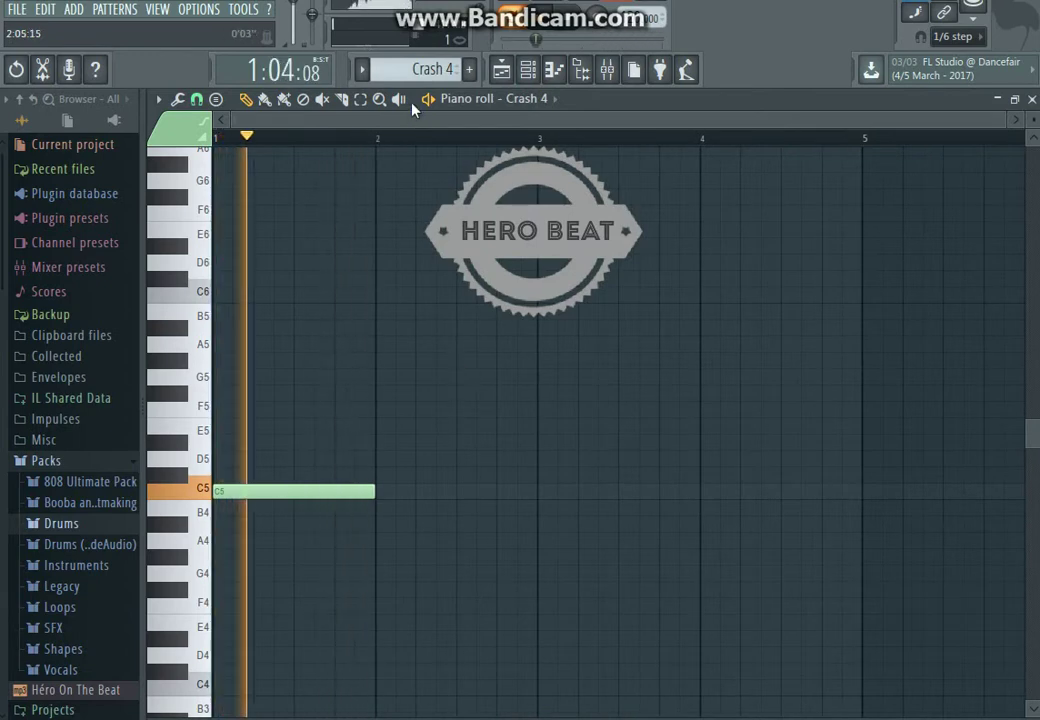
key("space")
- Switch to the Hat 4 pattern, open its piano roll and review the C5 and C4 hat notes during playback
left_click(528, 72)
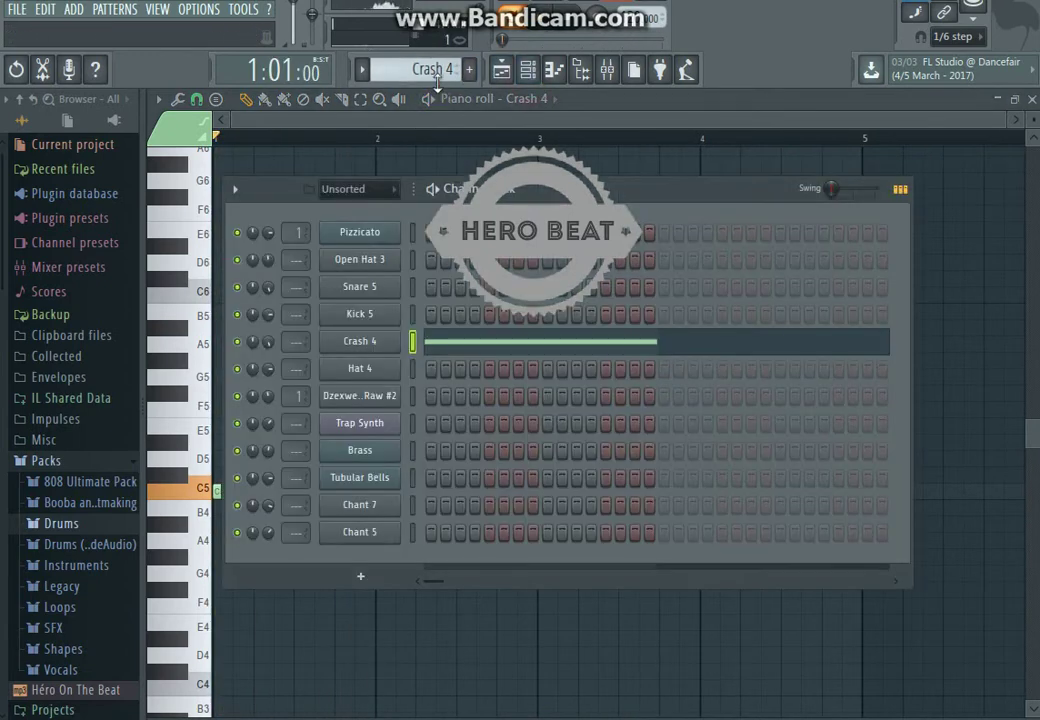
scroll(436, 70, "down", 1)
left_click(500, 377)
scroll(436, 394, "down", 2)
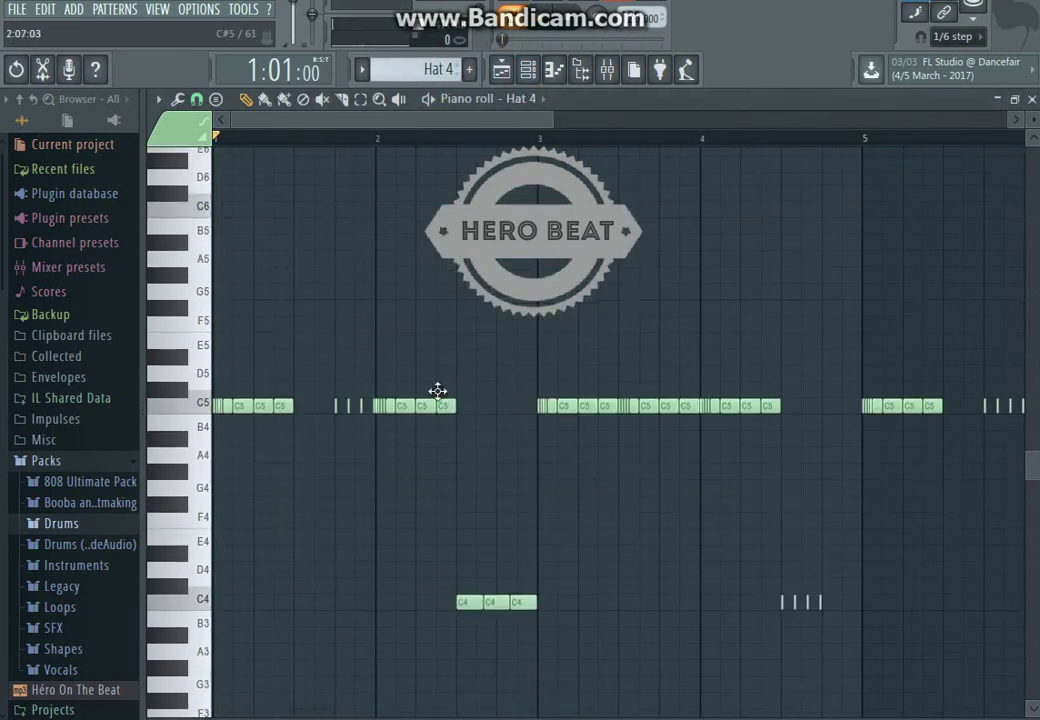
scroll(440, 395, "down", 2)
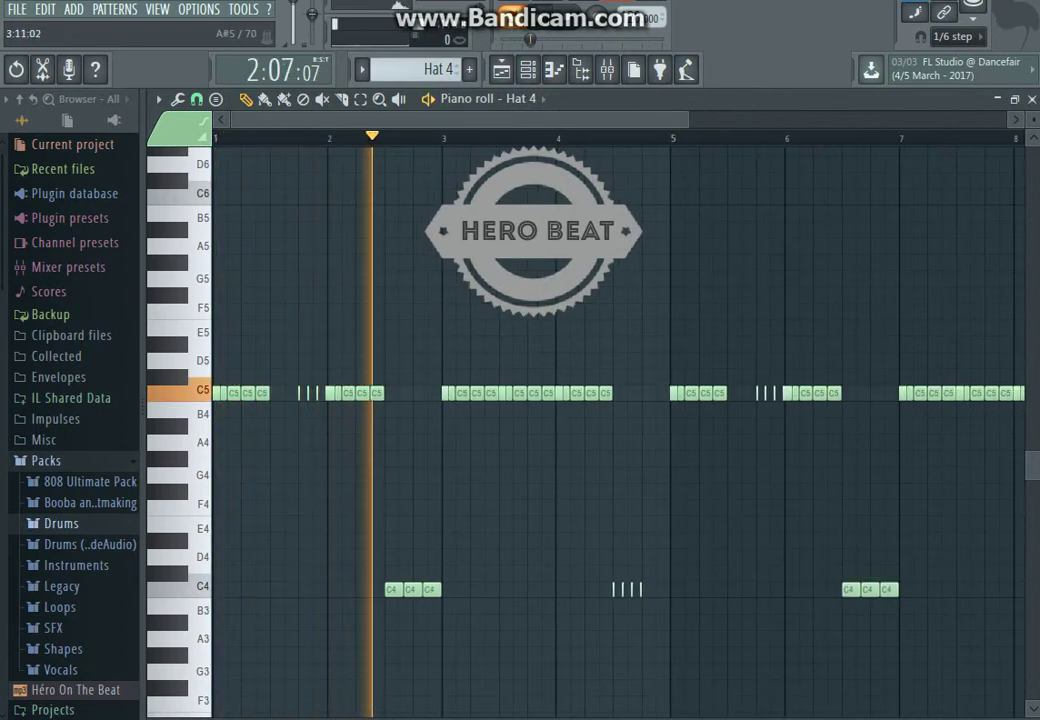
left_click_drag(471, 122, 340, 117)
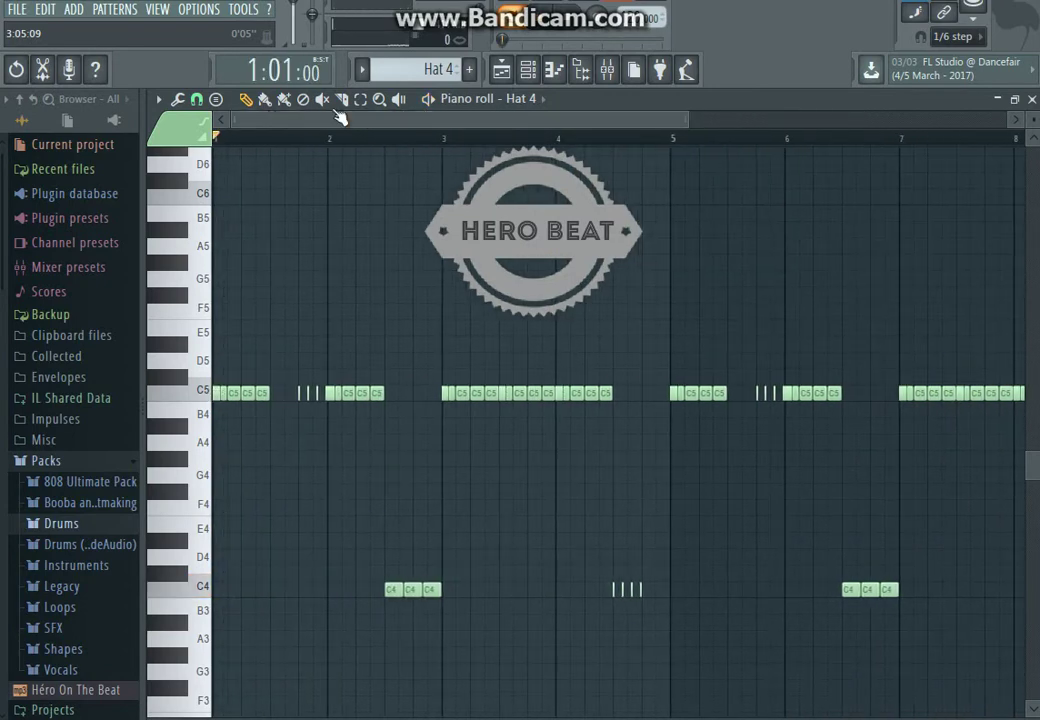
- Open the Dzexwell - 808 Bass F# Raw #2 pattern in the piano roll and play through its bassline
left_click(532, 74)
scroll(425, 66, "down", 1)
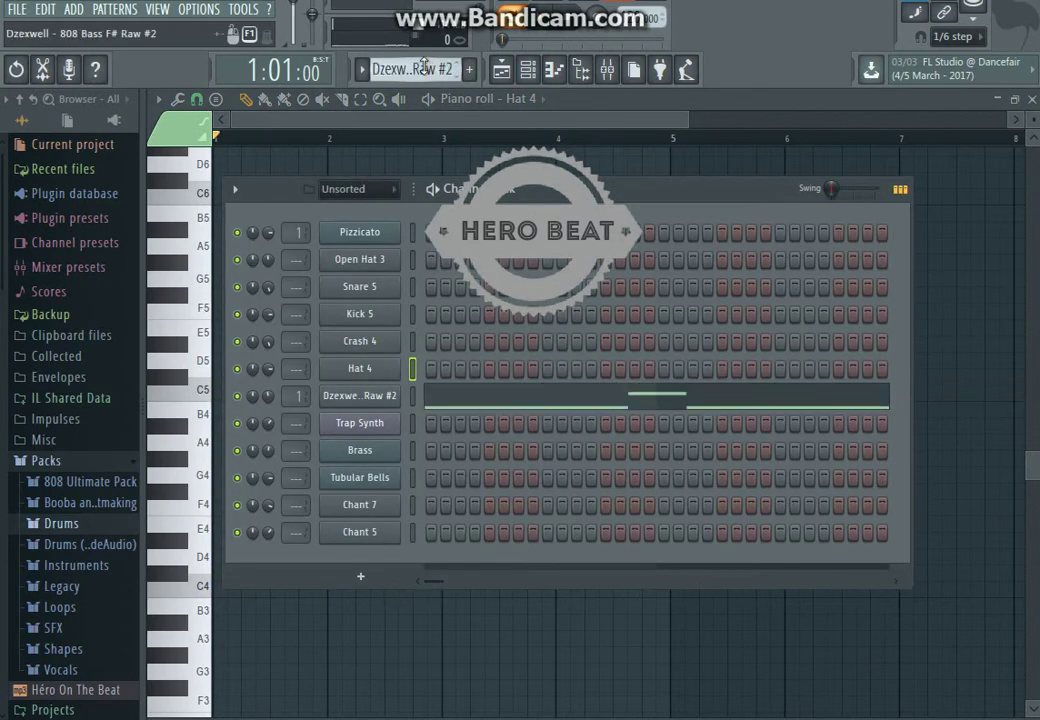
left_click(499, 404)
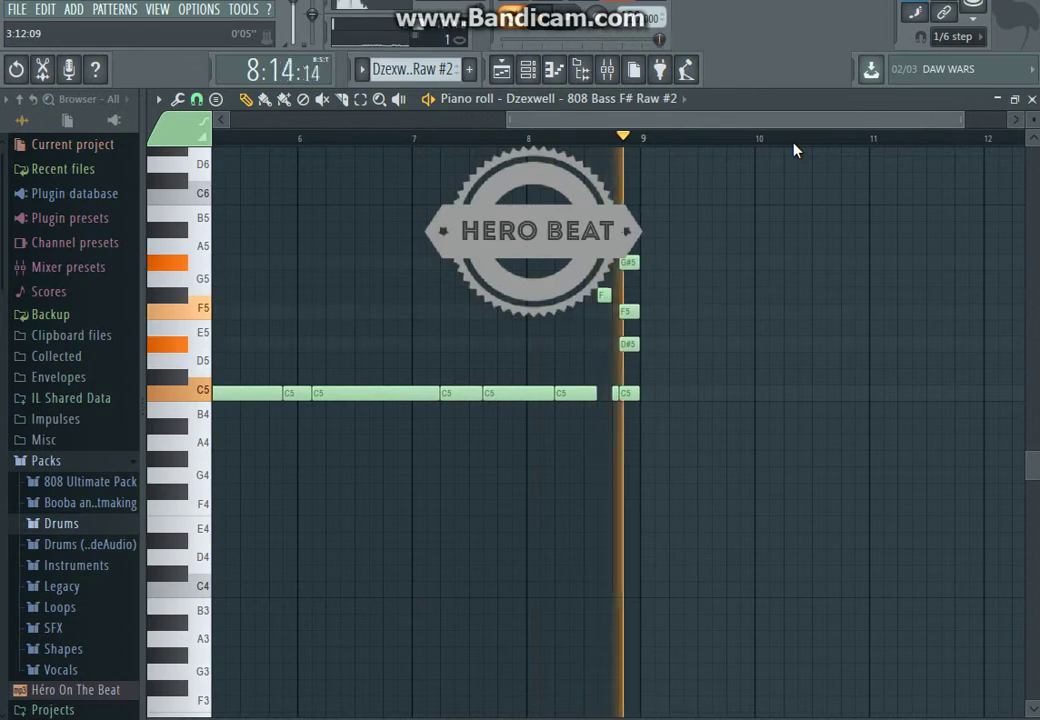
key("space")
- Switch to the Trap Synth pattern, open its piano roll and play the melody through to its last bar
left_click(578, 70)
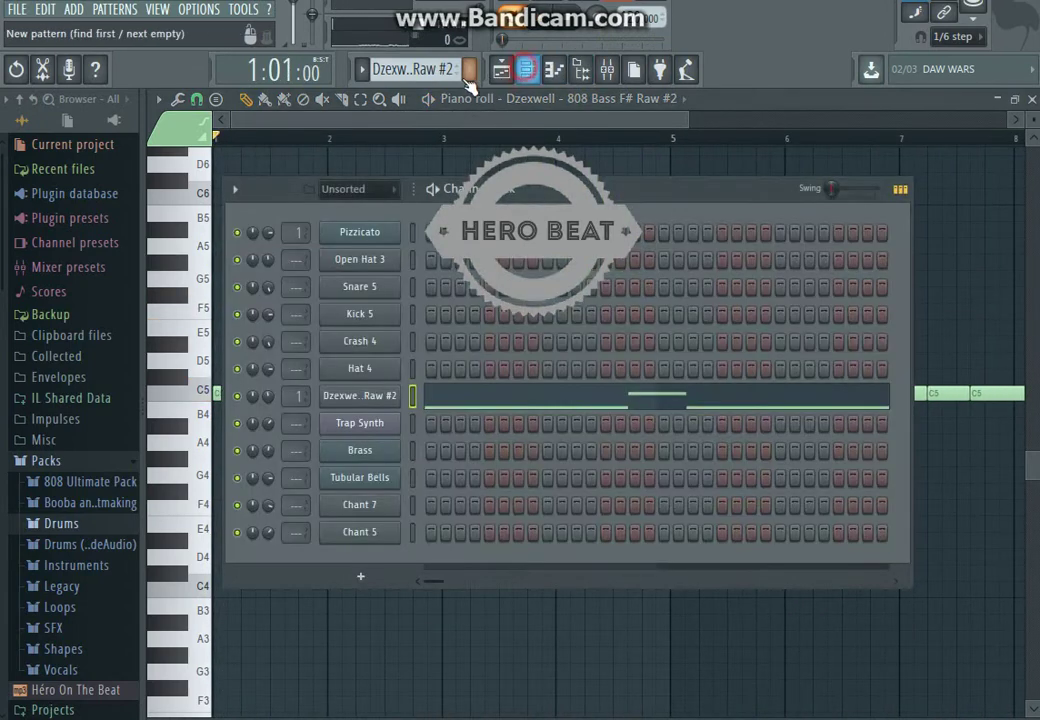
left_click(547, 424)
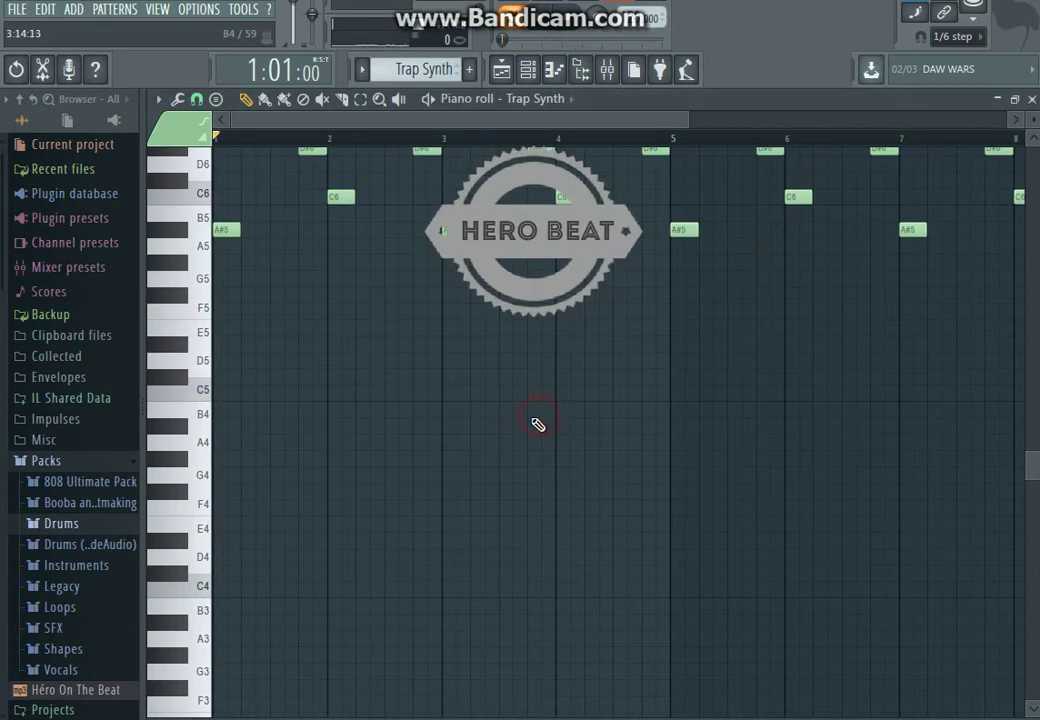
key("space")
scroll(262, 427, "up", 3)
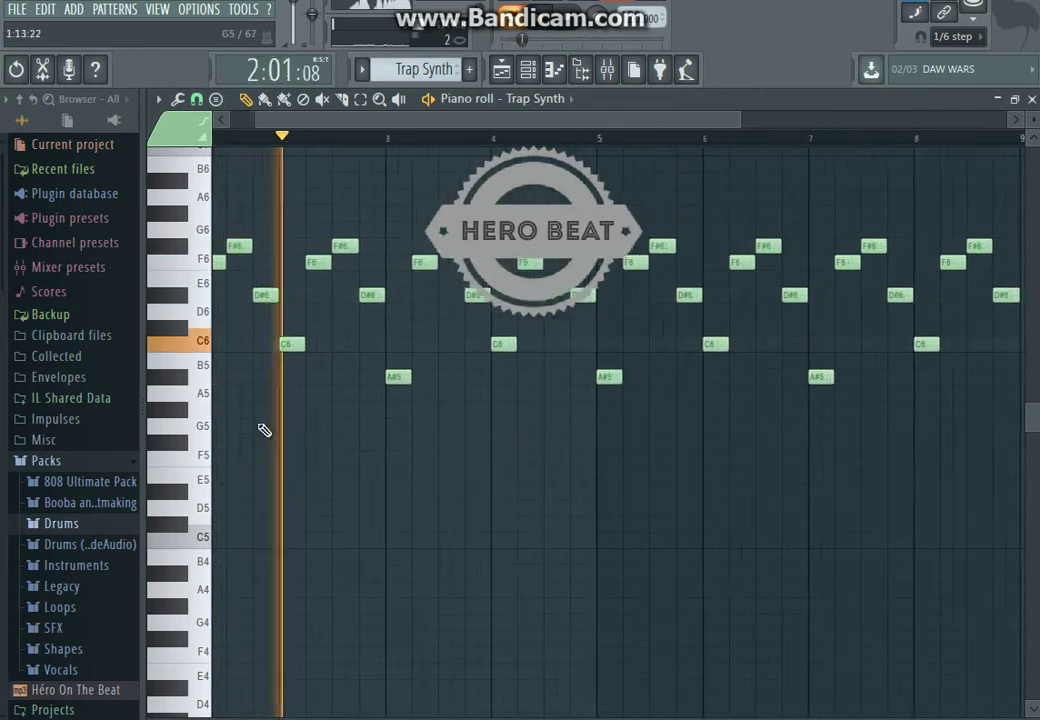
left_click_drag(465, 119, 768, 100)
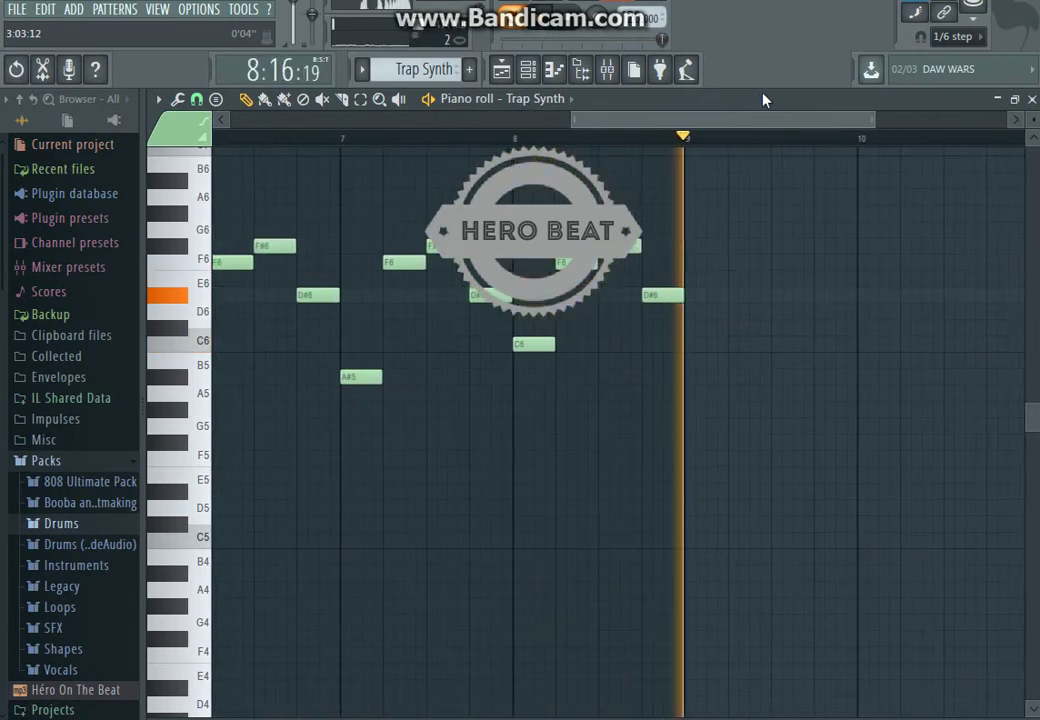
key("space")
- Switch to the Brass pattern, open its piano roll and examine both the high and low note lines during playback
left_click(529, 72)
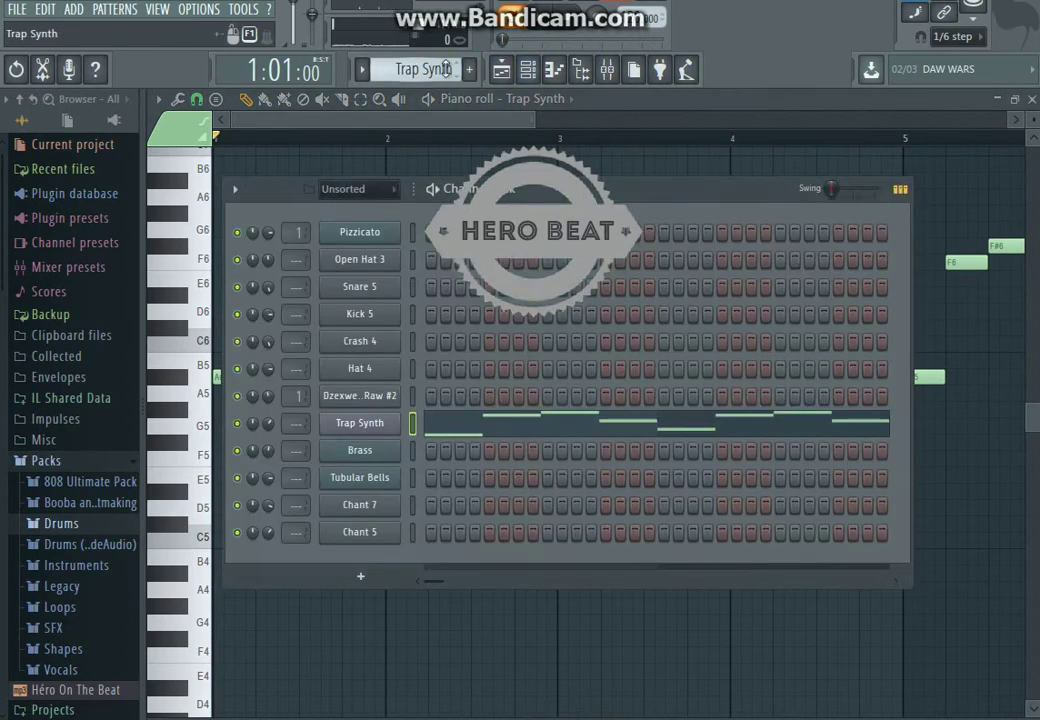
scroll(447, 68, "down", 1)
left_click(505, 451)
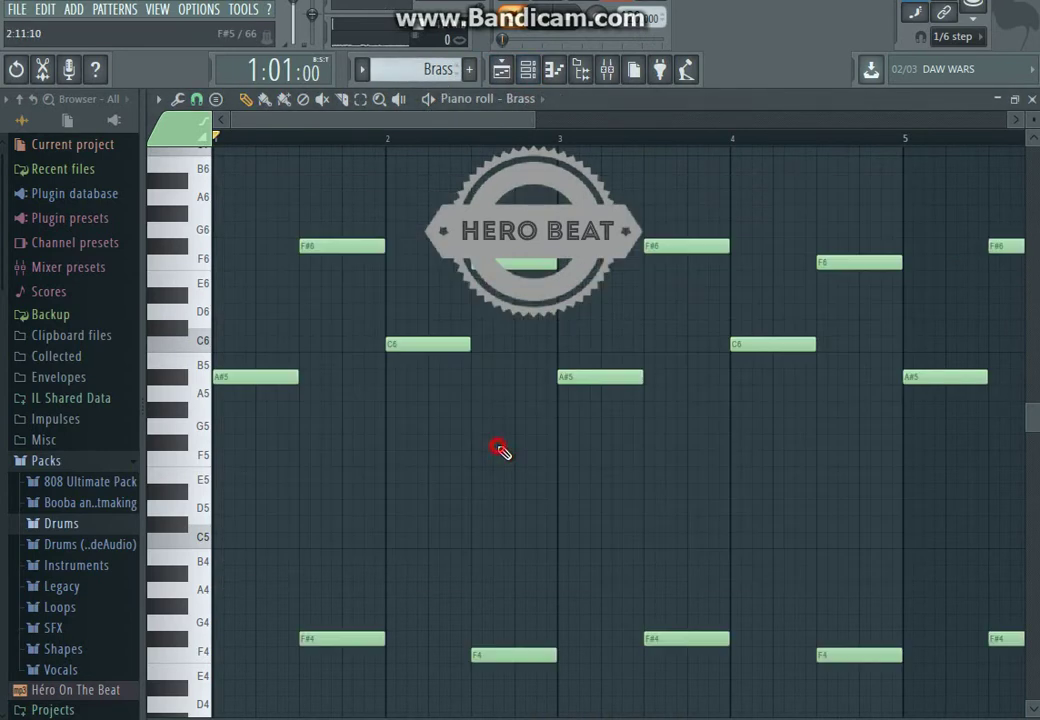
scroll(420, 478, "down", 4)
key("space")
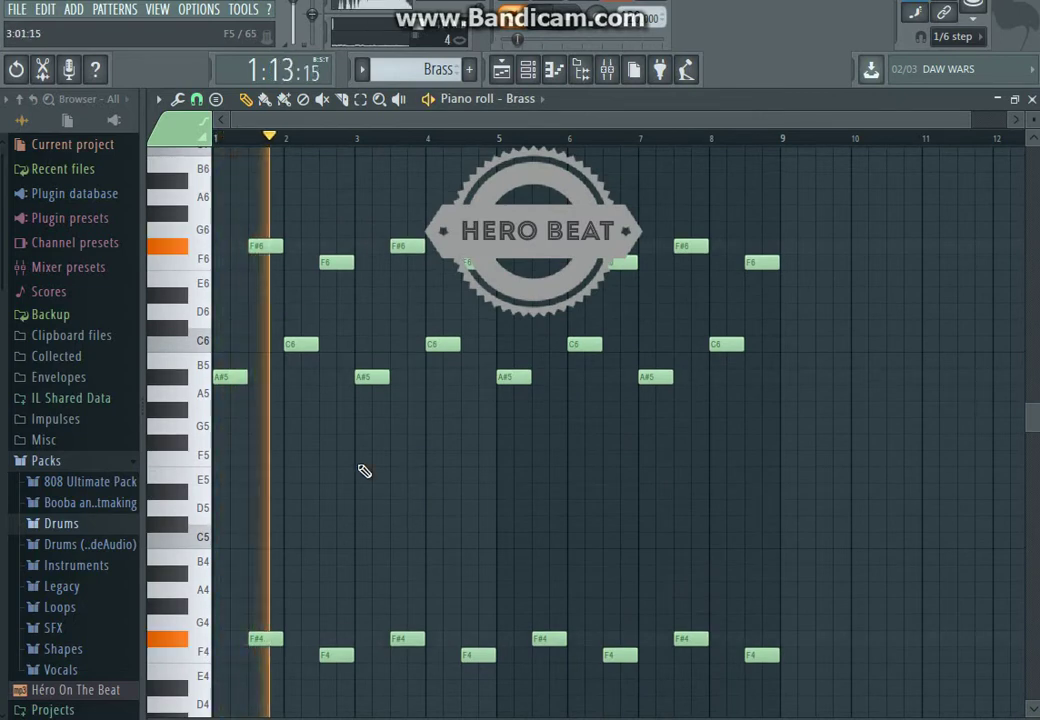
scroll(380, 465, "down", 2)
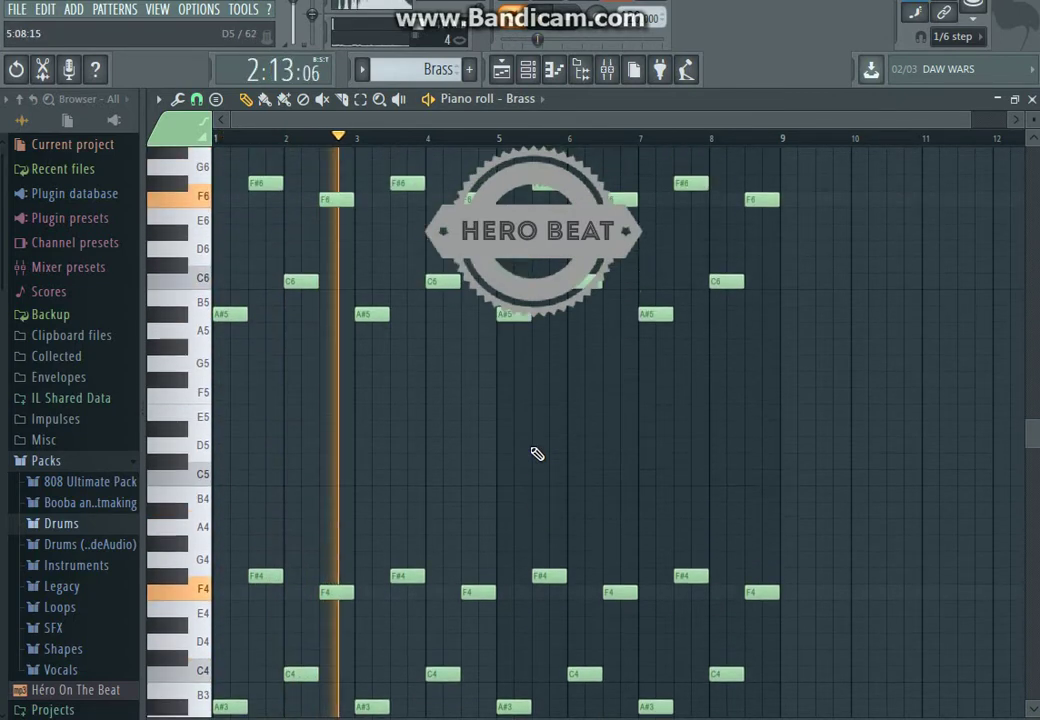
scroll(537, 454, "up", 2)
scroll(890, 383, "down", 1)
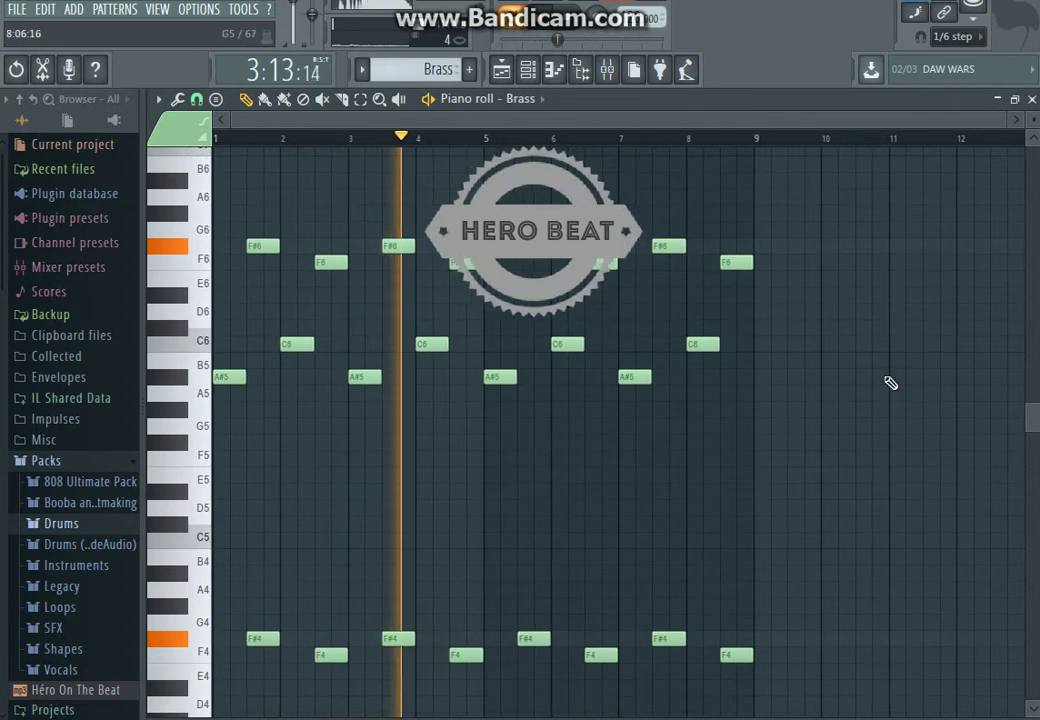
scroll(890, 383, "down", 3)
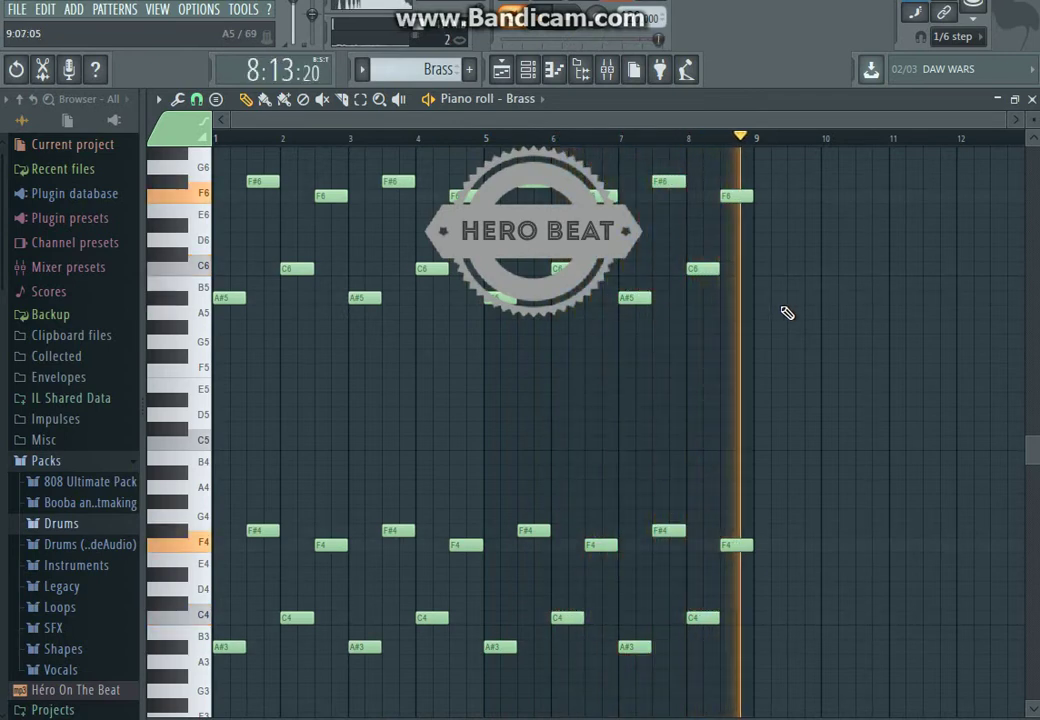
- Switch to the Tubular Bells pattern, open its piano roll and play its single C5 note
left_click(528, 70)
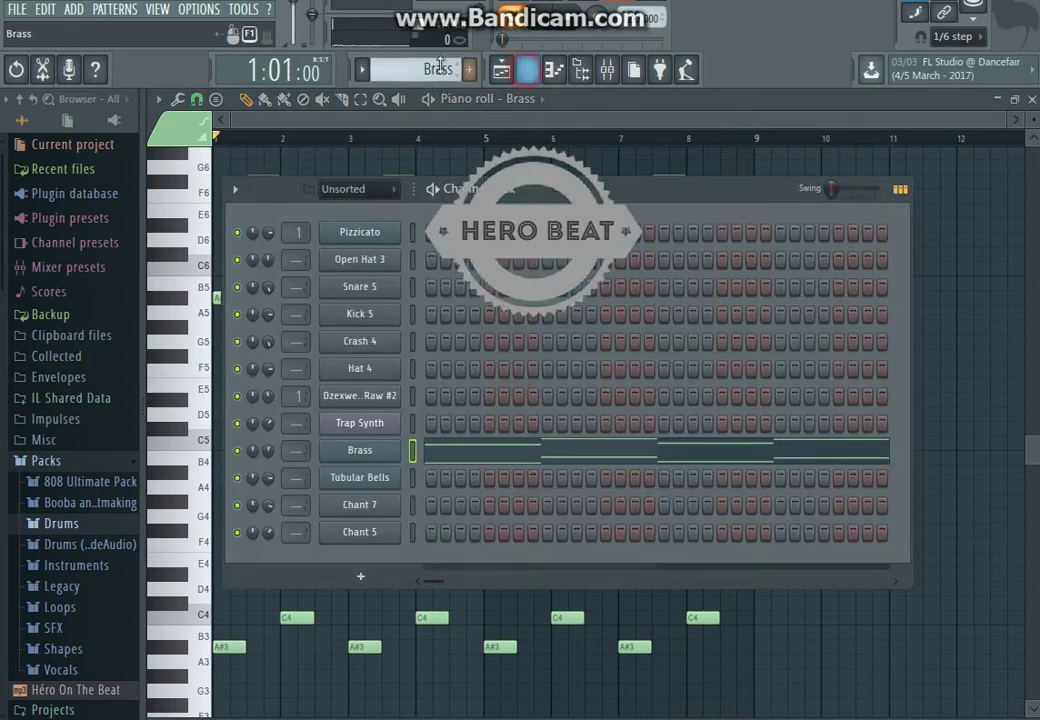
left_click(465, 483)
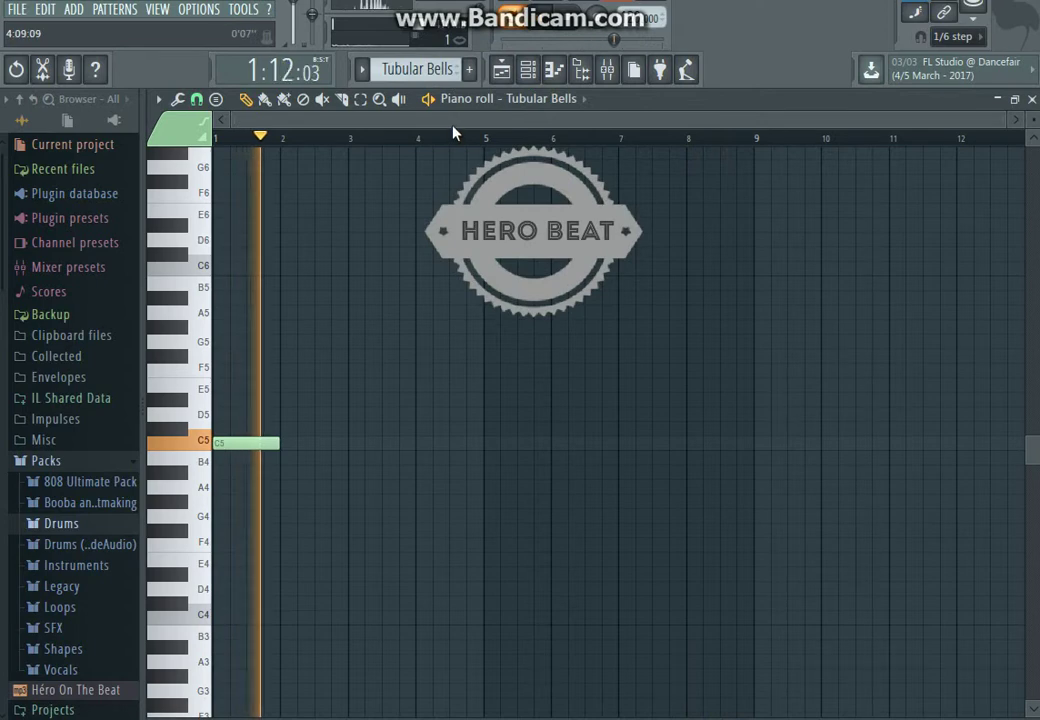
key("space")
- Switch to the Chant 7 pattern, open its piano roll and examine the short C5 notes closely during playback
left_click(528, 70)
left_click(559, 508)
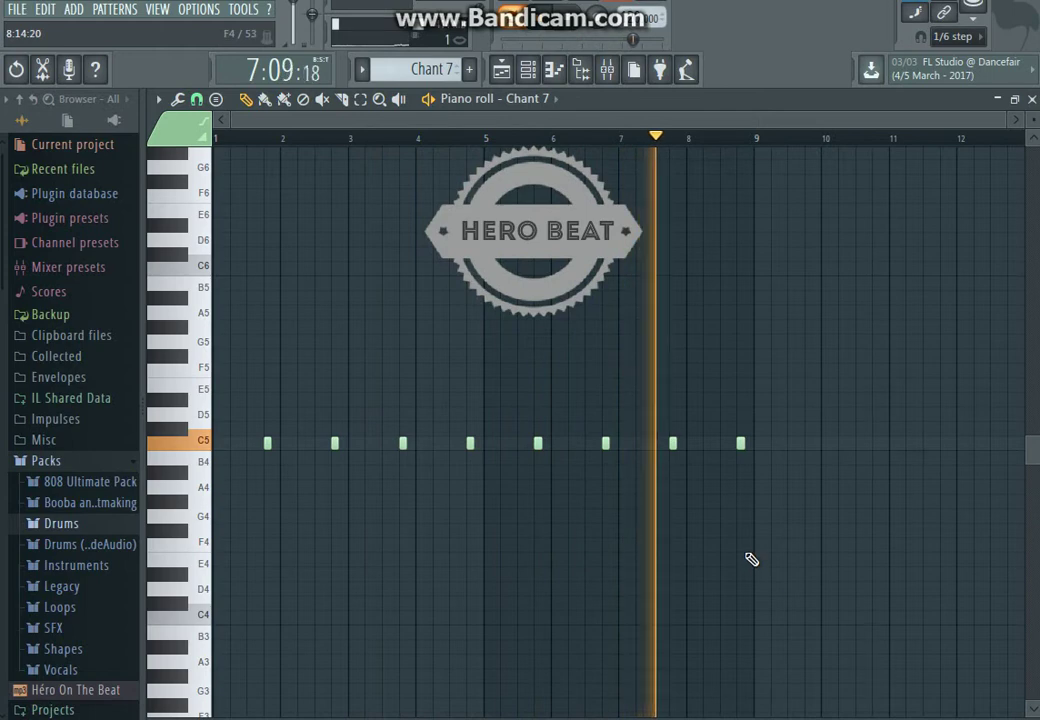
scroll(752, 558, "up", 4, "ctrl")
scroll(745, 550, "down", 1, "ctrl")
scroll(803, 539, "up", 3, "ctrl")
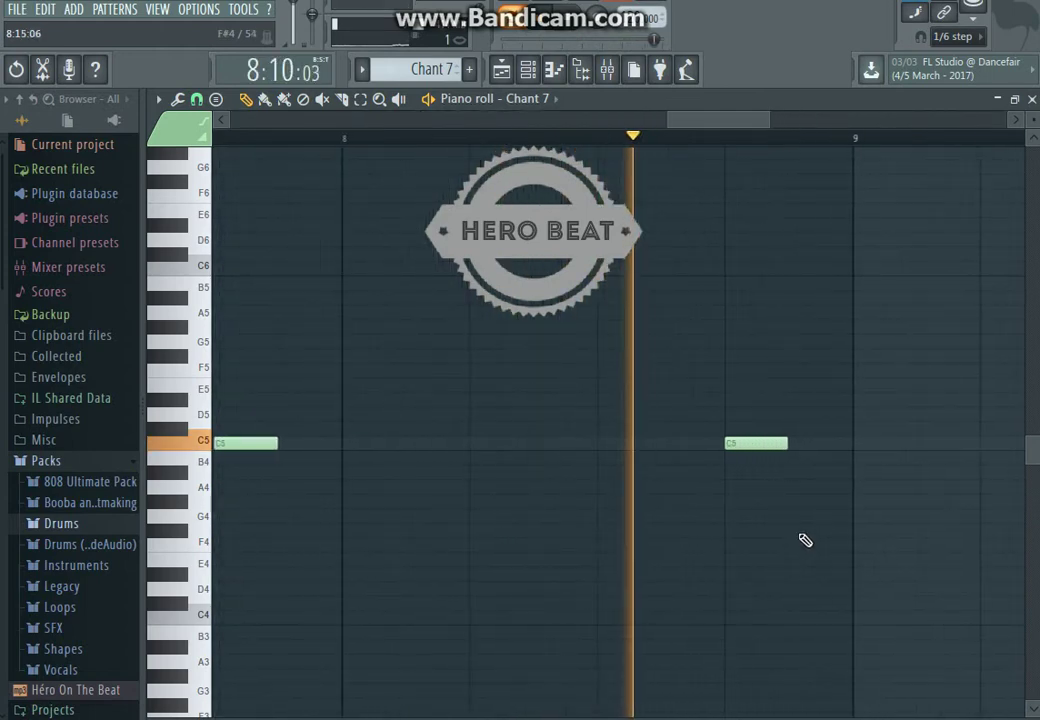
scroll(747, 522, "down", 5, "ctrl")
scroll(562, 413, "down", 4, "ctrl")
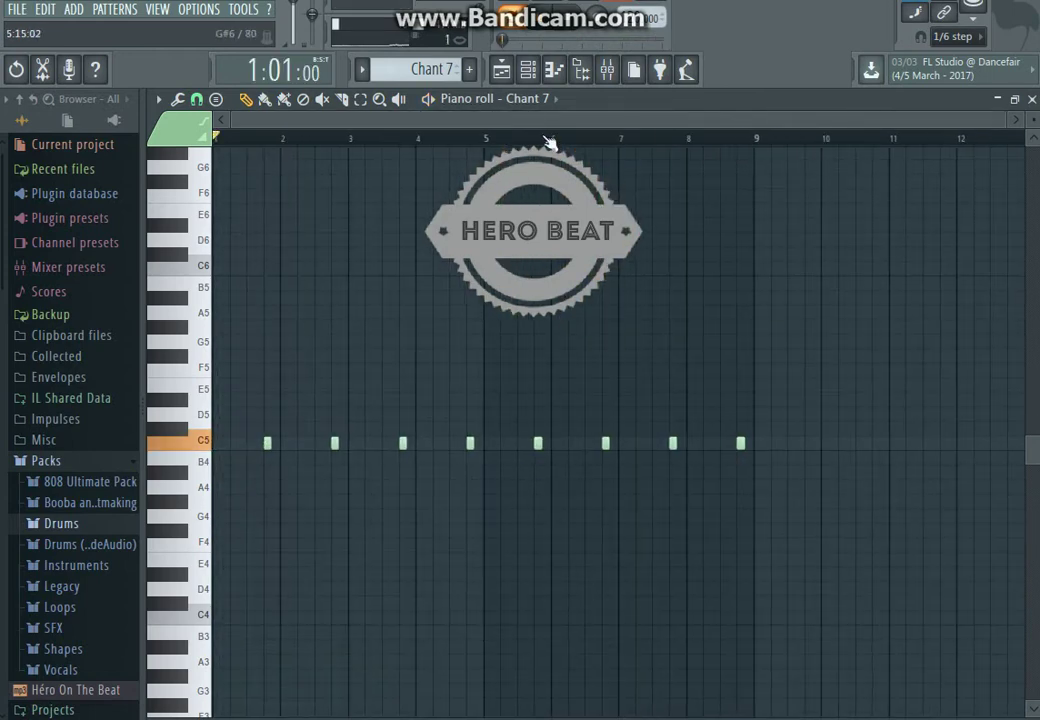
- Switch to the Chant 5 pattern, open its piano roll and play its repeated C5 notes through to bar 8
left_click(527, 69)
scroll(437, 82, "up", 2)
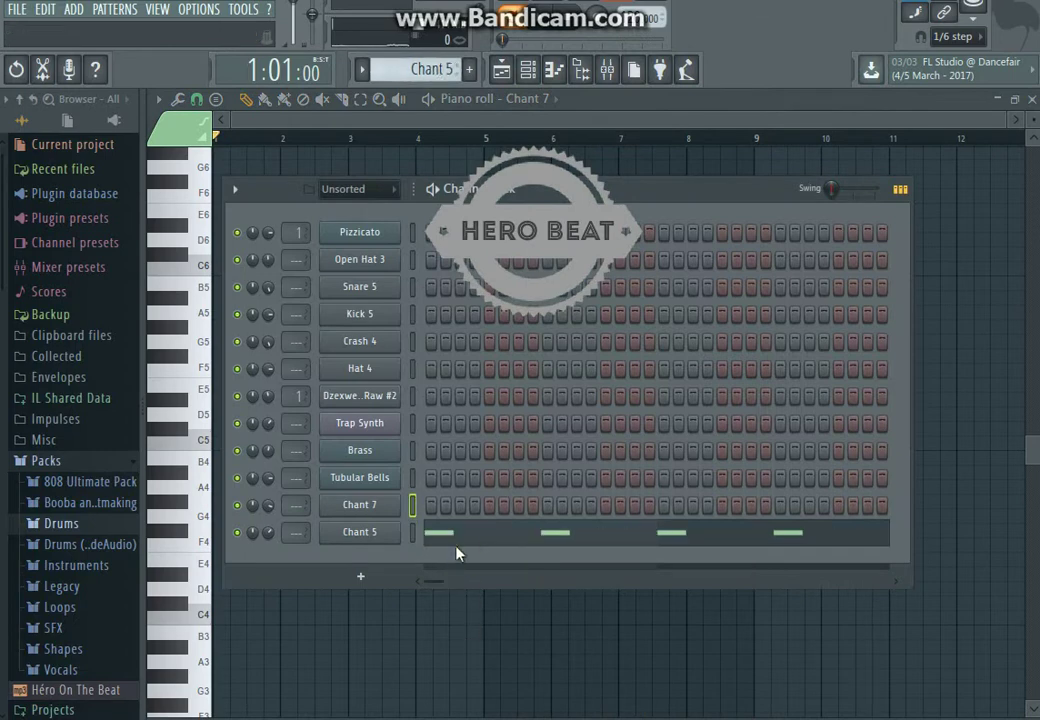
left_click(465, 535)
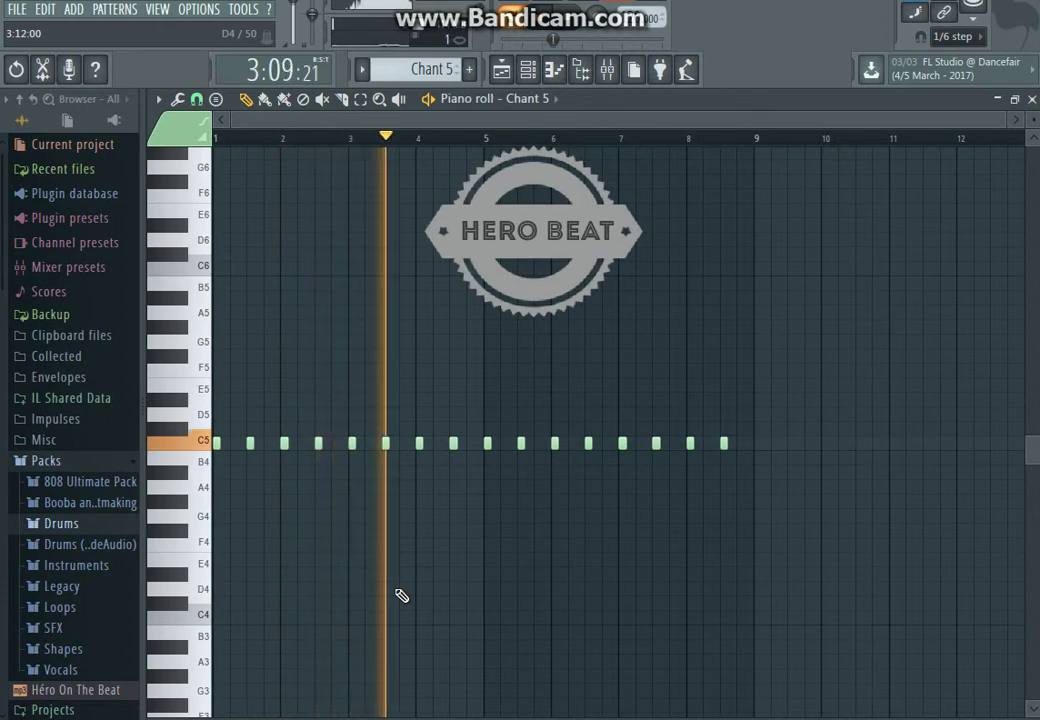
scroll(501, 518, "up", 3)
scroll(503, 502, "down", 2)
scroll(503, 500, "down", 2)
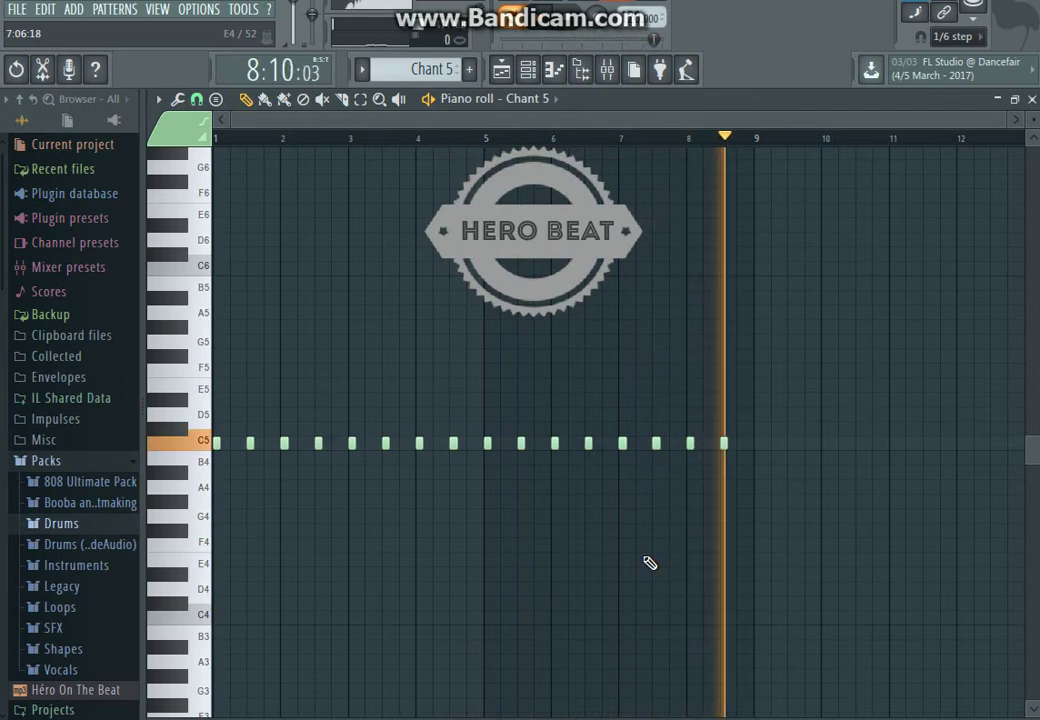
- Return to the Pizzicato pattern, open the playlist and play the full arrangement from the start in song mode
key("F6")
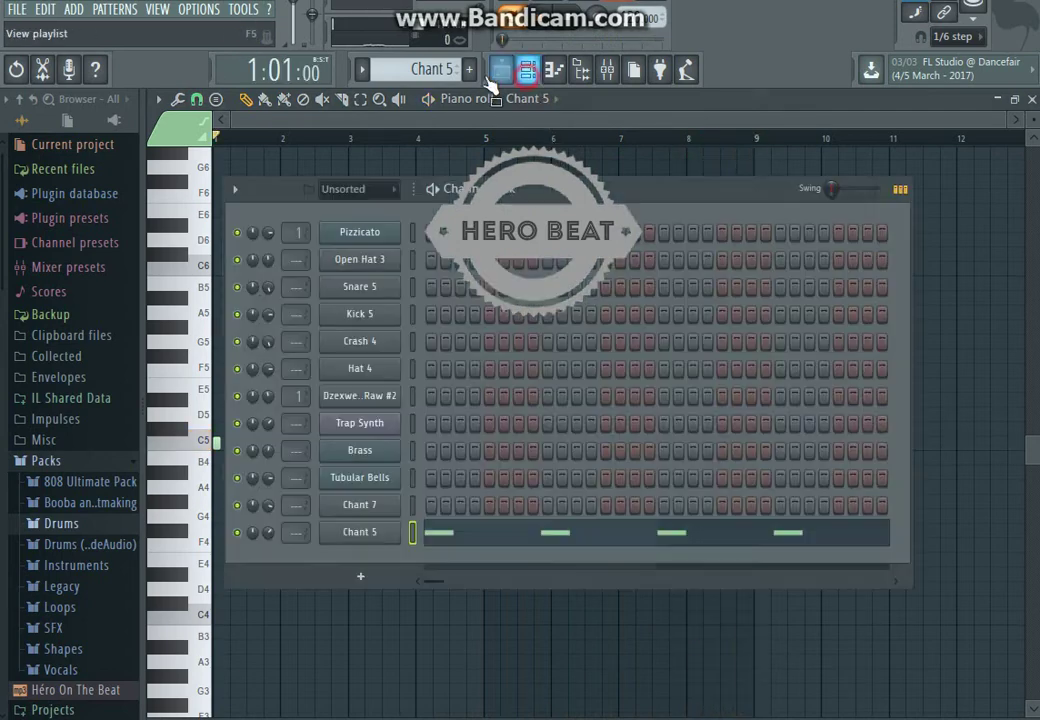
scroll(449, 76, "up", 10)
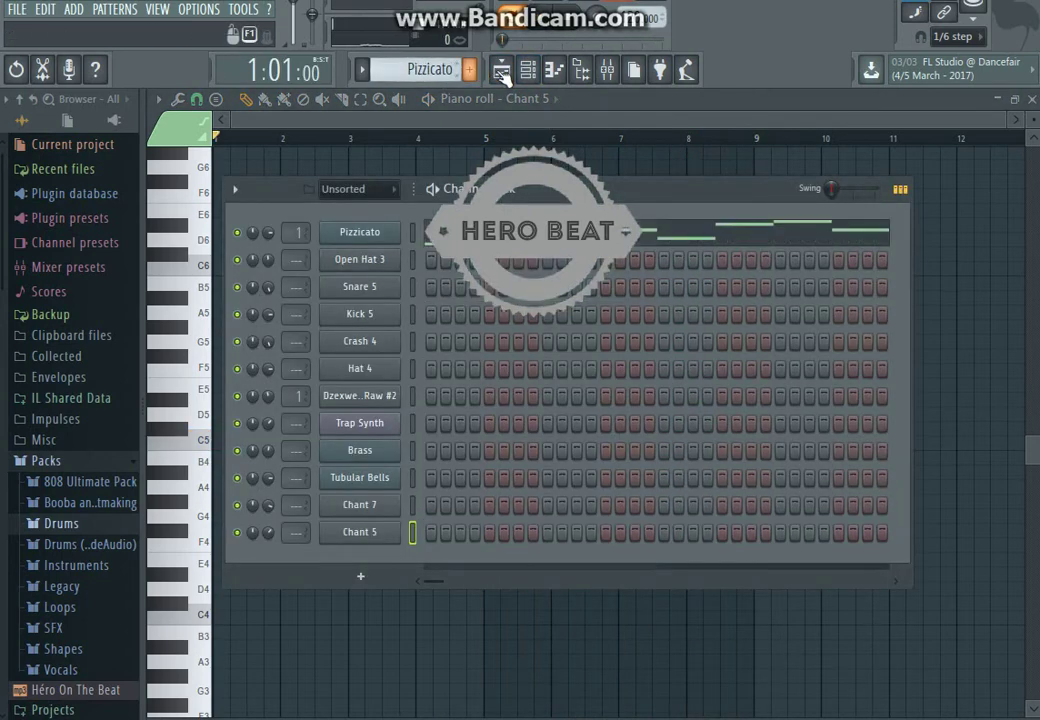
left_click(503, 72)
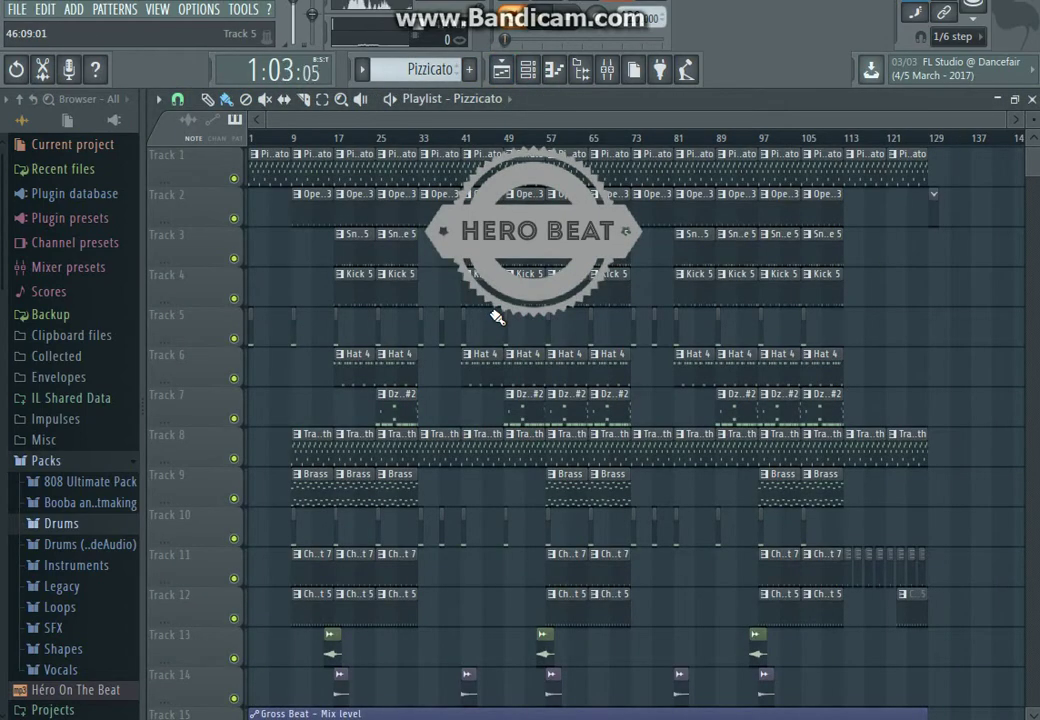
key("space")
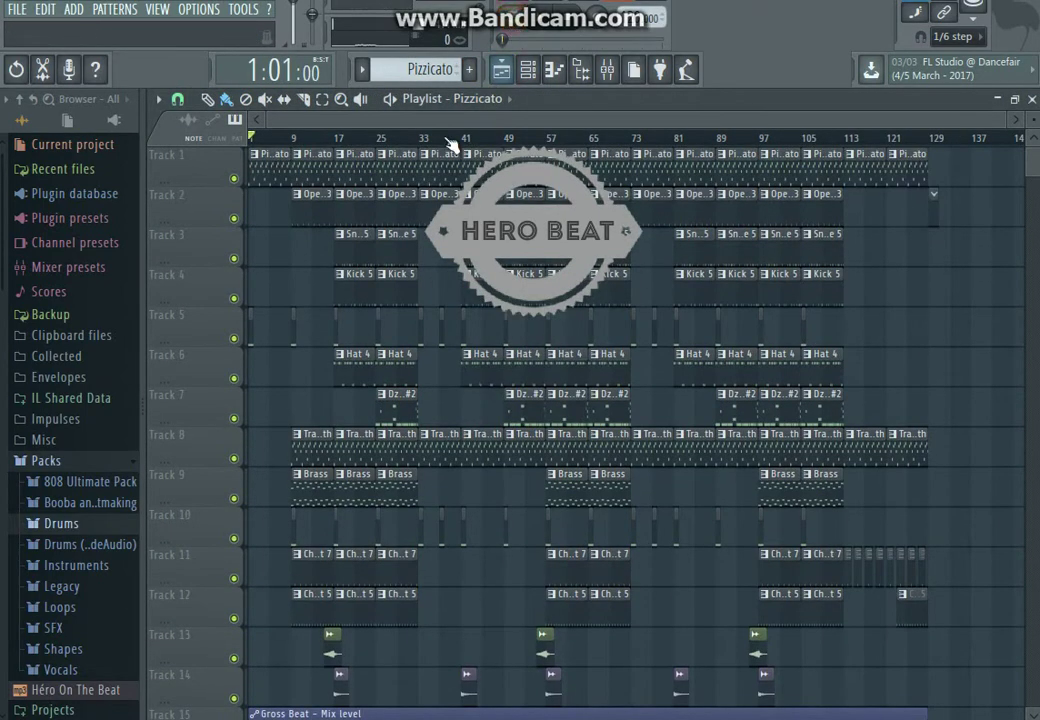
key("space")
- Examine the clip layout across the playlist tracks while the song plays, from the intro through the middle sections
scroll(404, 239, "down", 3)
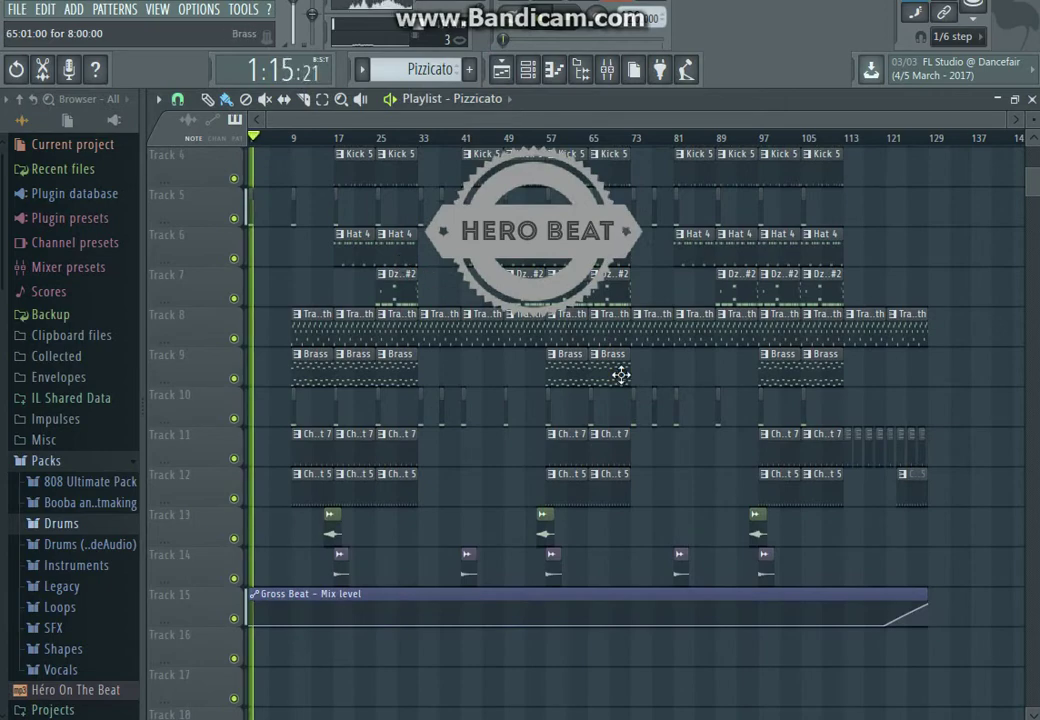
scroll(330, 281, "up", 5)
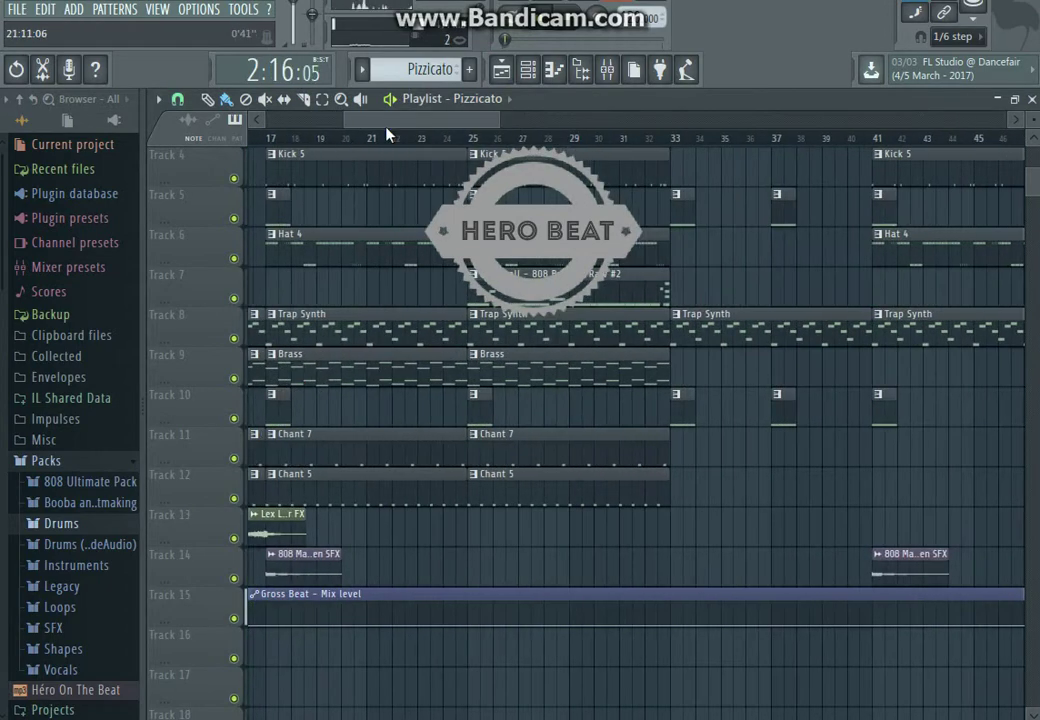
scroll(409, 341, "up", 1)
scroll(420, 345, "up", 3)
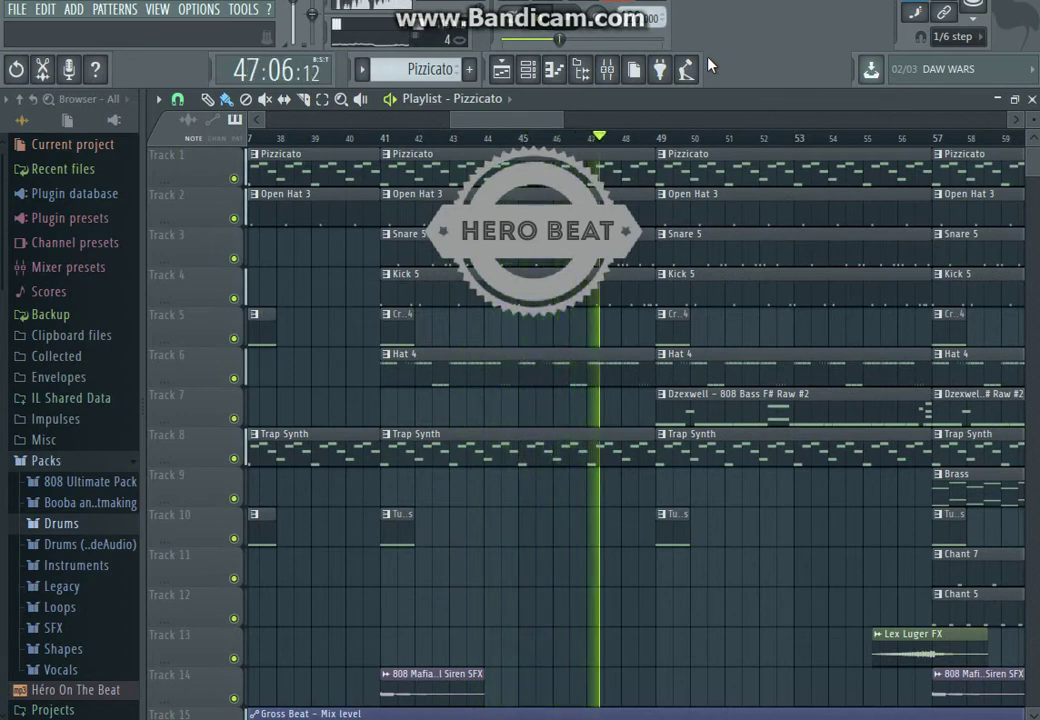
scroll(587, 360, "down", 4)
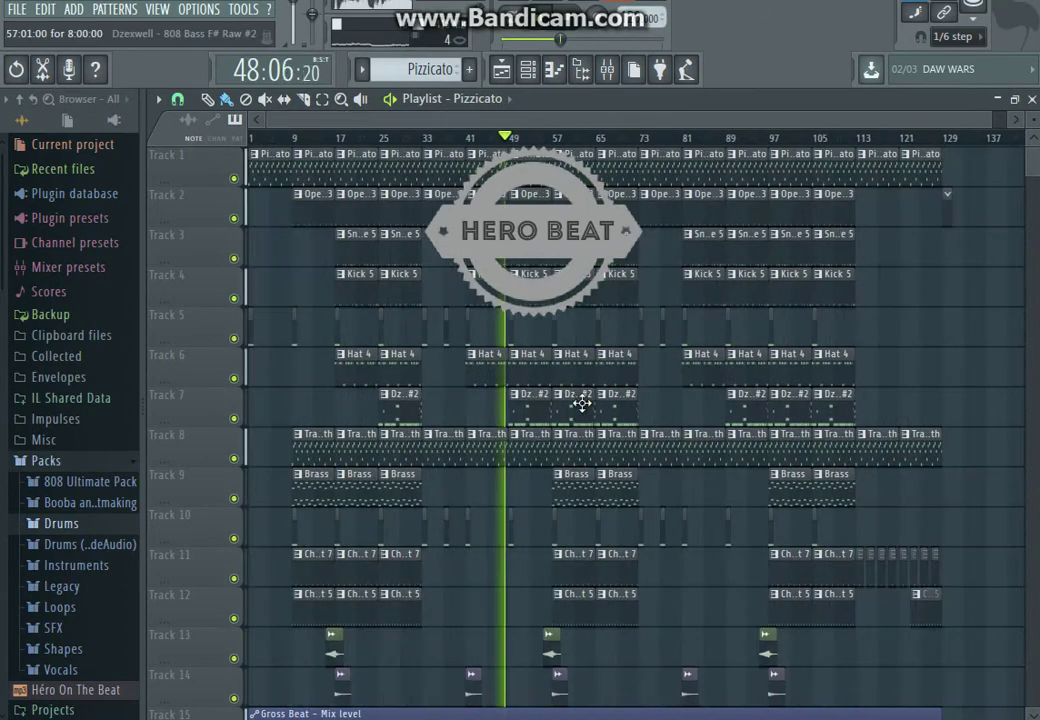
scroll(280, 412, "up", 3)
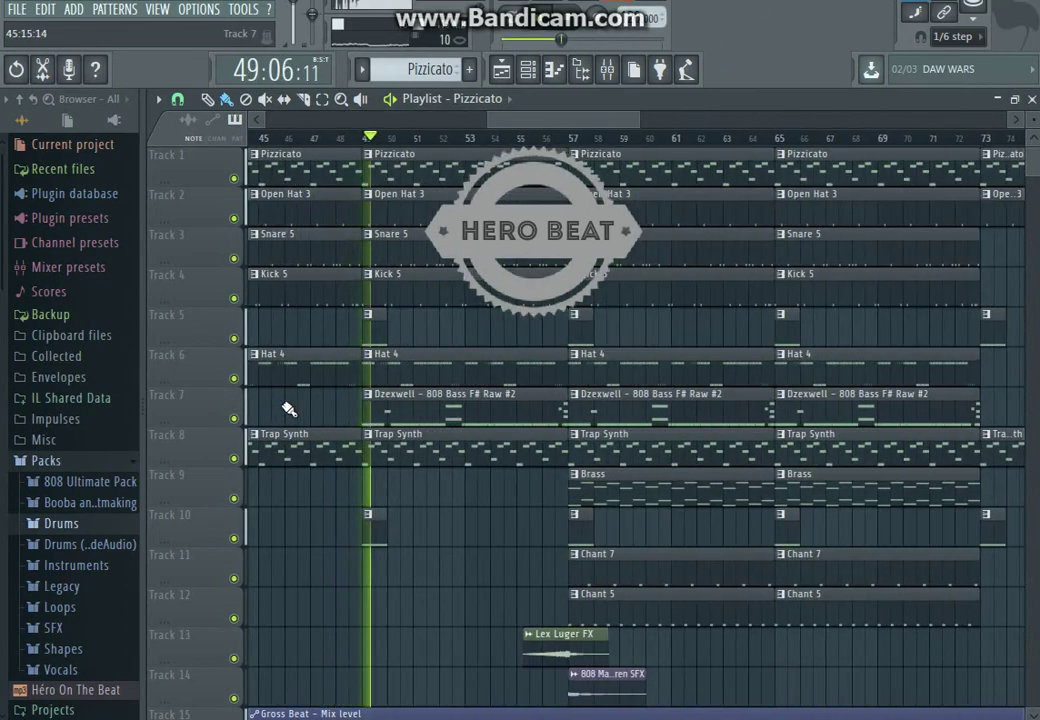
scroll(286, 409, "down", 2)
scroll(286, 409, "down", 2)
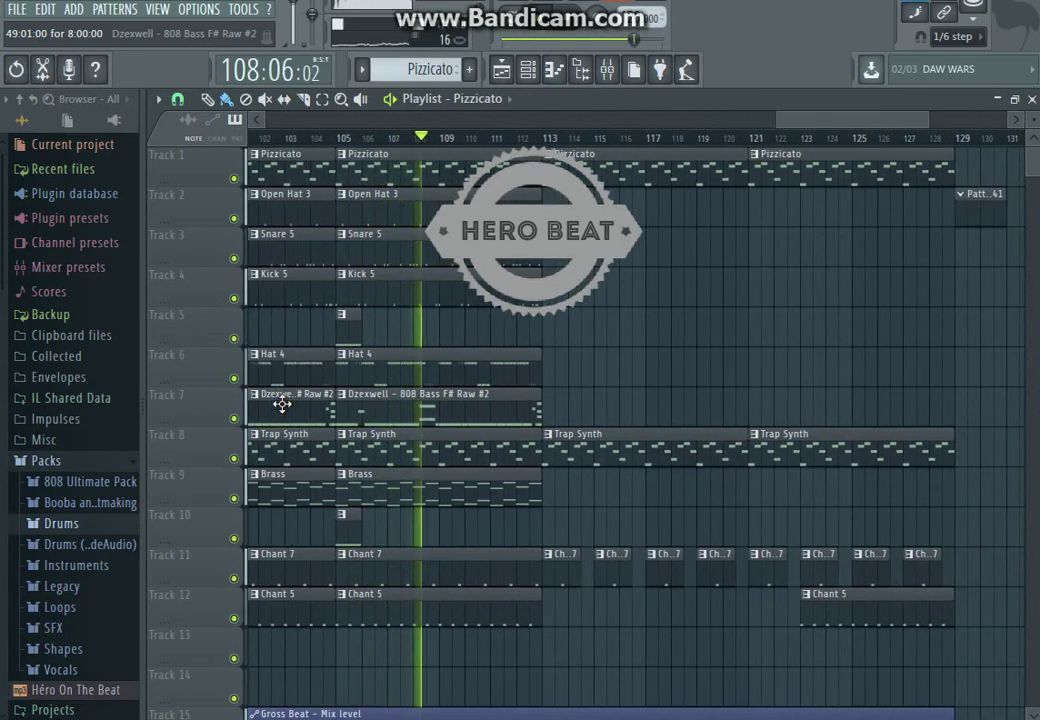
- Review the arrangement's ending from bar 113, including the Gross Beat - Mix level automation on Track 15, with reduced track height
scroll(600, 370, "down", 2)
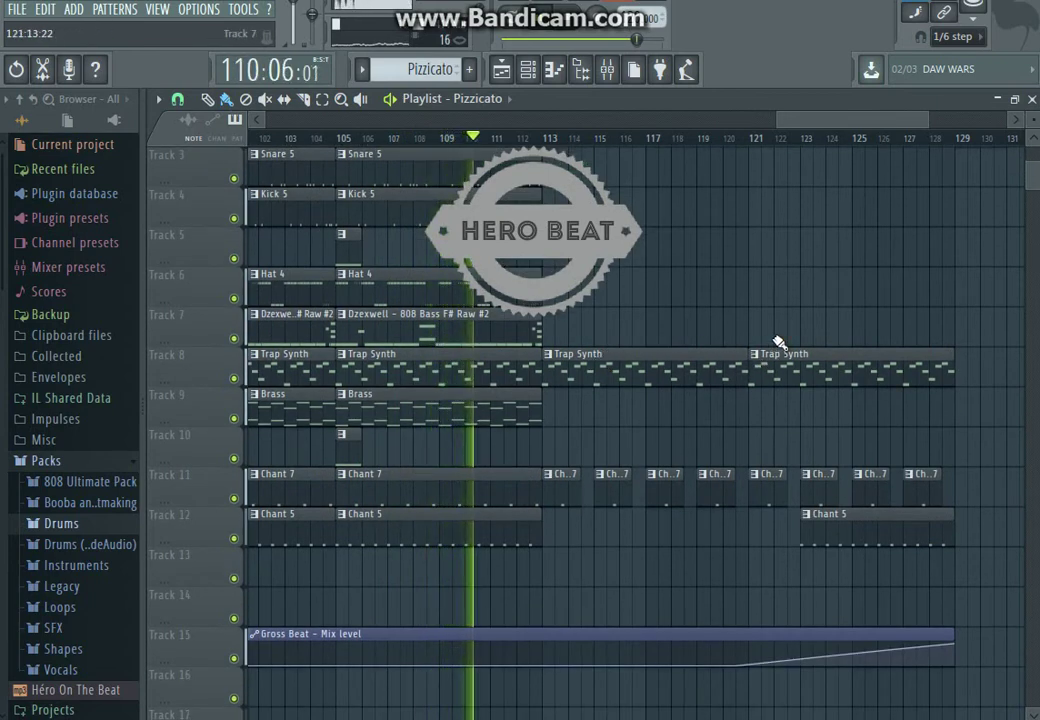
scroll(779, 343, "up", 2)
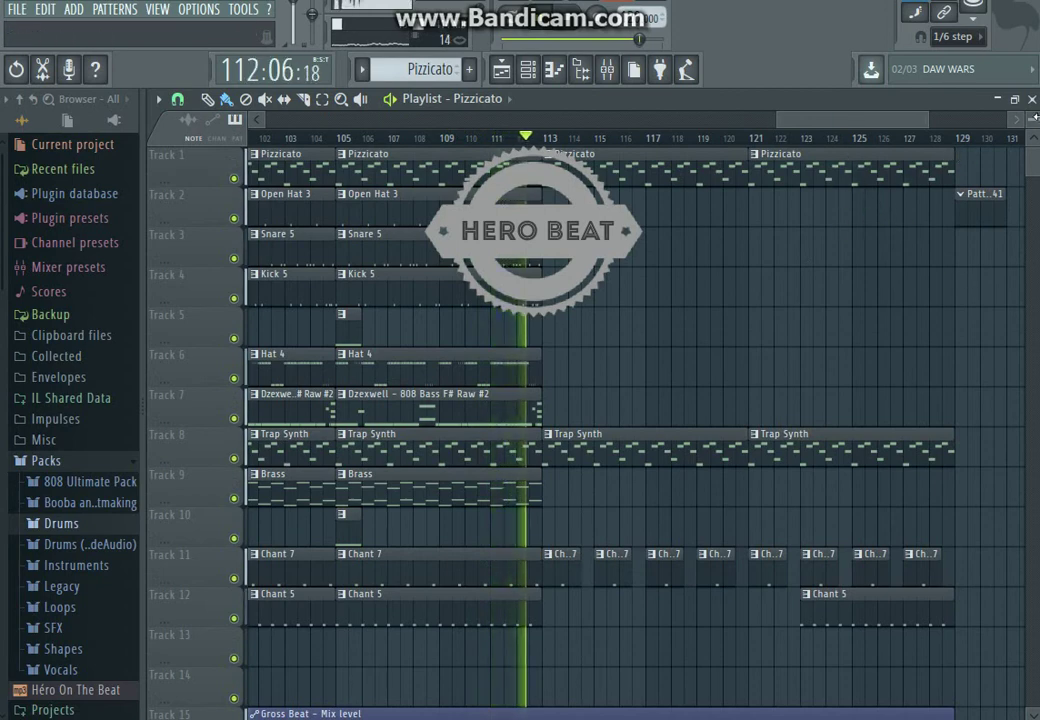
scroll(1034, 120, "down", 1)
scroll(1034, 120, "up", 1)
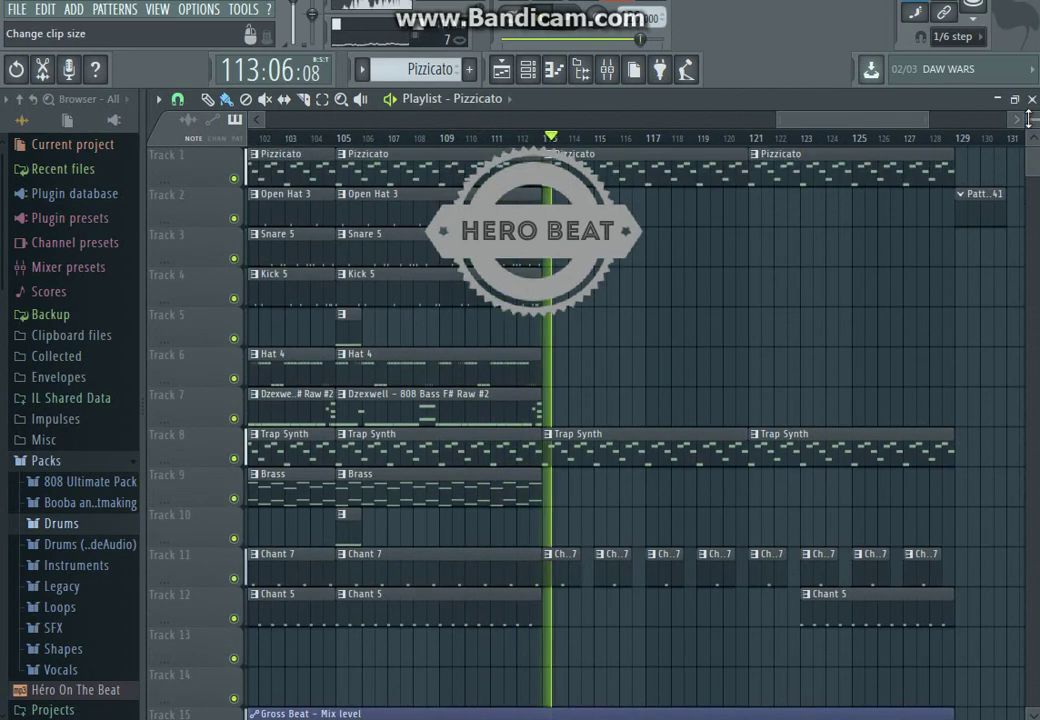
scroll(1034, 120, "down", 2)
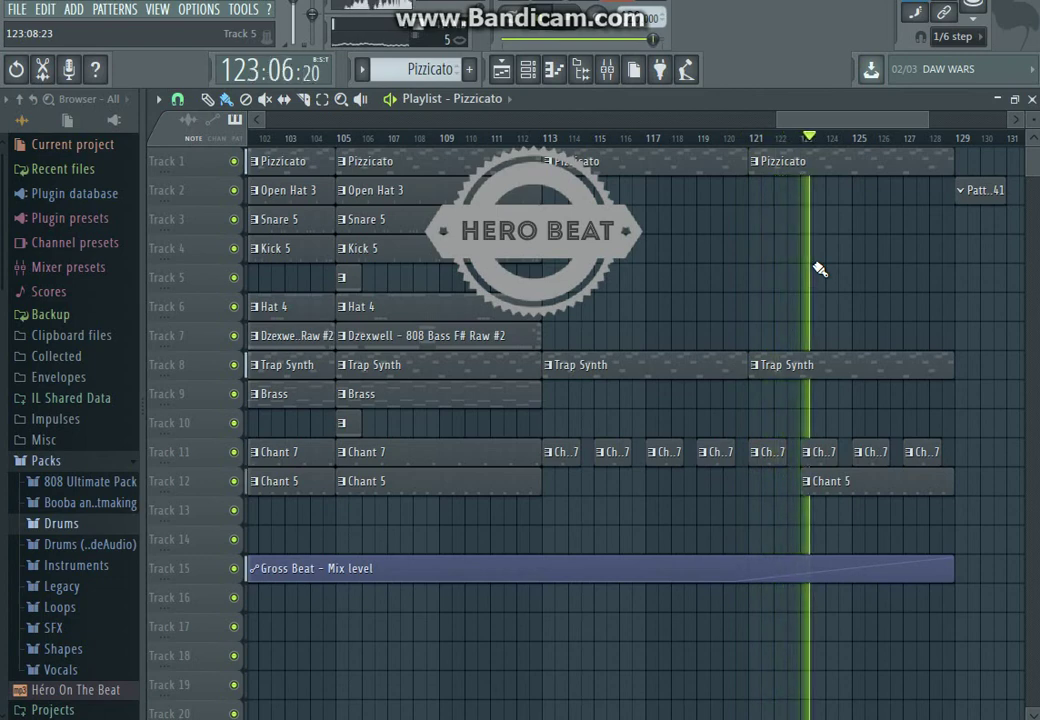
- Play the song through to its end past bar 129, stop playback and look over the whole arrangement
left_click(607, 69)
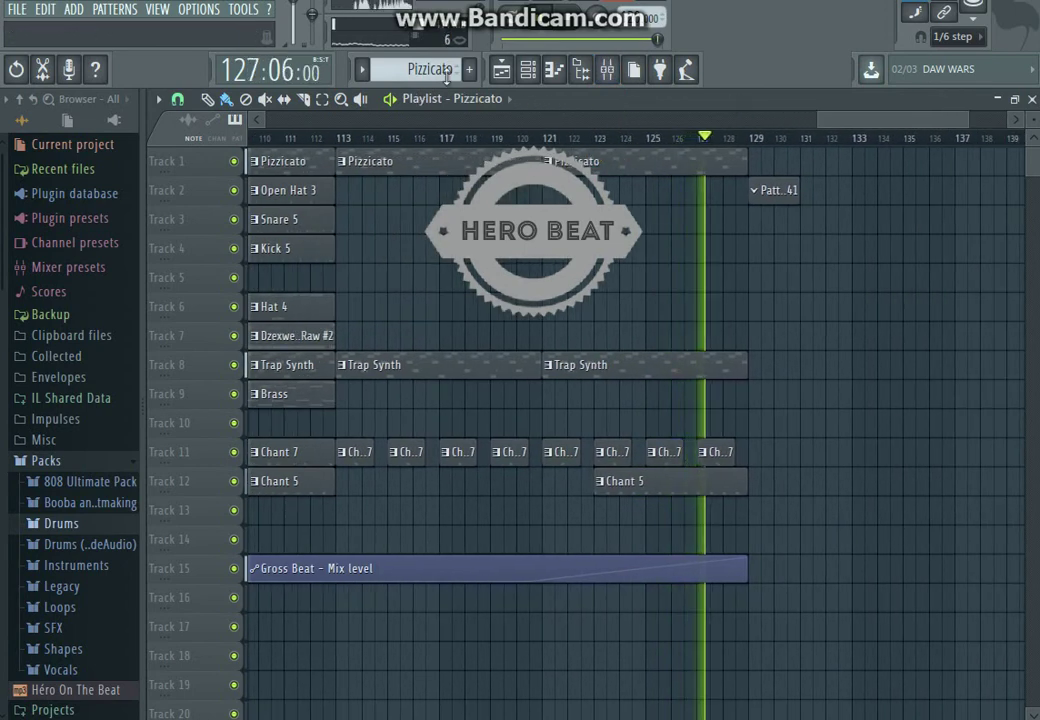
left_click(551, 28)
key("Page_Down")
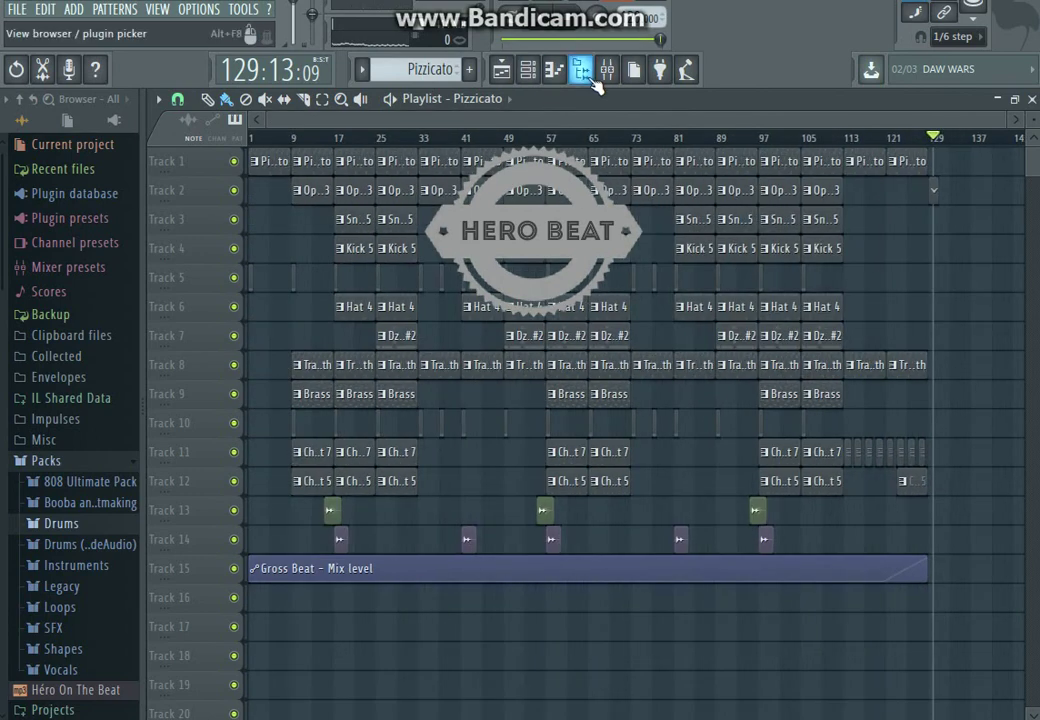